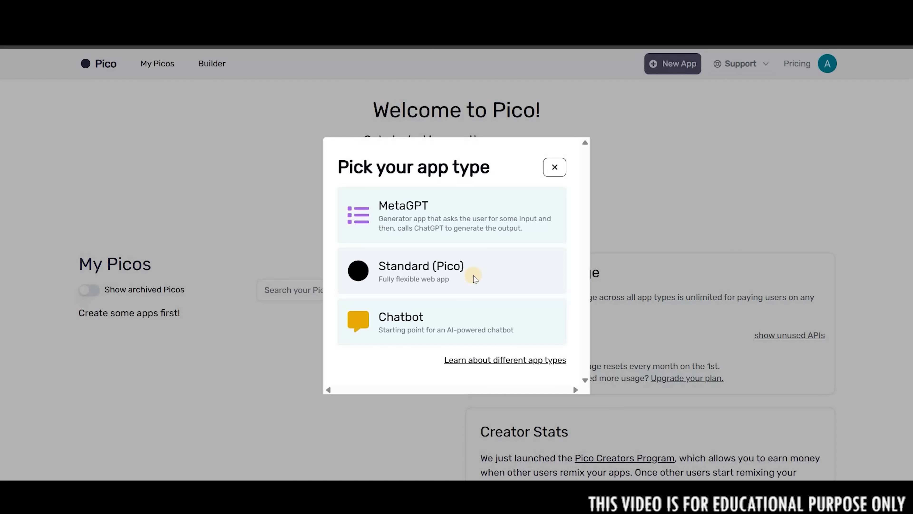
- Choose Standard (Pico) as the type of the new app
{"action": "left_click", "coordinate": [473, 275]}
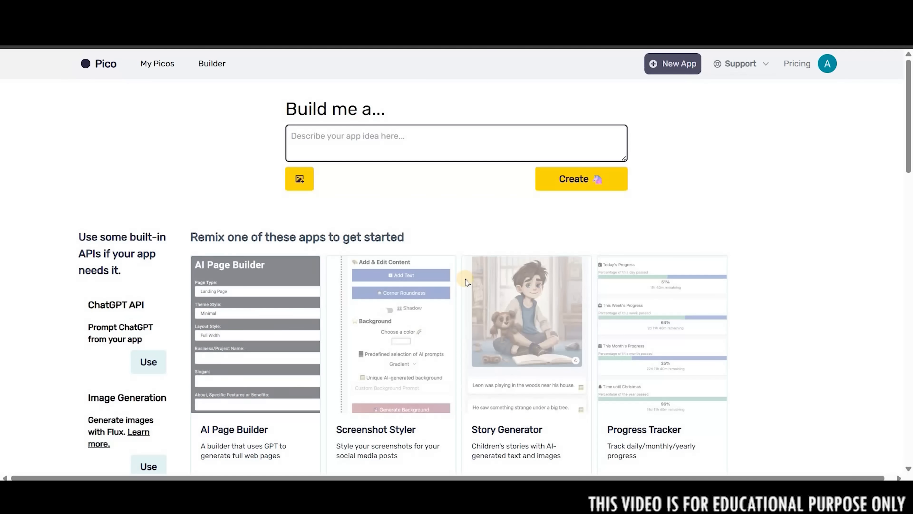
- Look through the gallery of remixable starter apps, from AI Page Builder to Emoji Generator
{"action": "scroll", "coordinate": [485, 273], "scroll_direction": "down", "scroll_amount": 2}
{"action": "scroll", "coordinate": [486, 266], "scroll_direction": "down", "scroll_amount": 4}
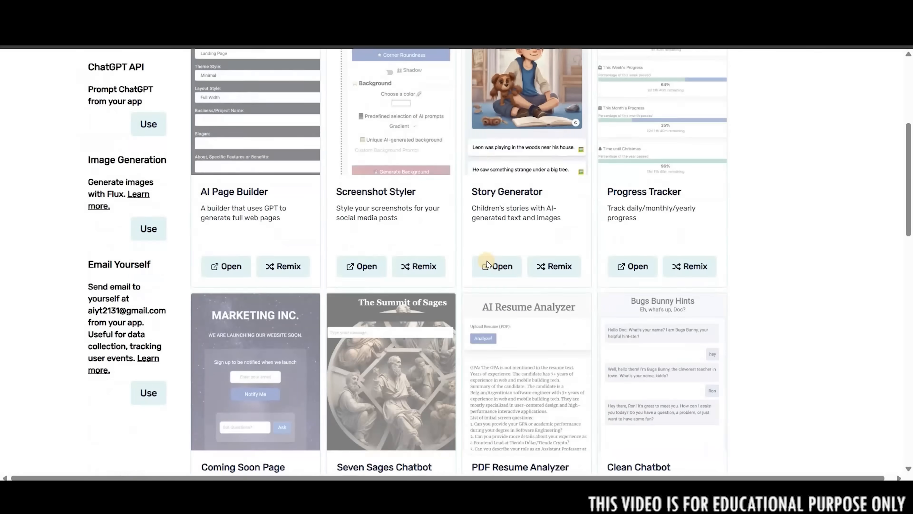
{"action": "scroll", "coordinate": [486, 260], "scroll_direction": "down", "scroll_amount": 2}
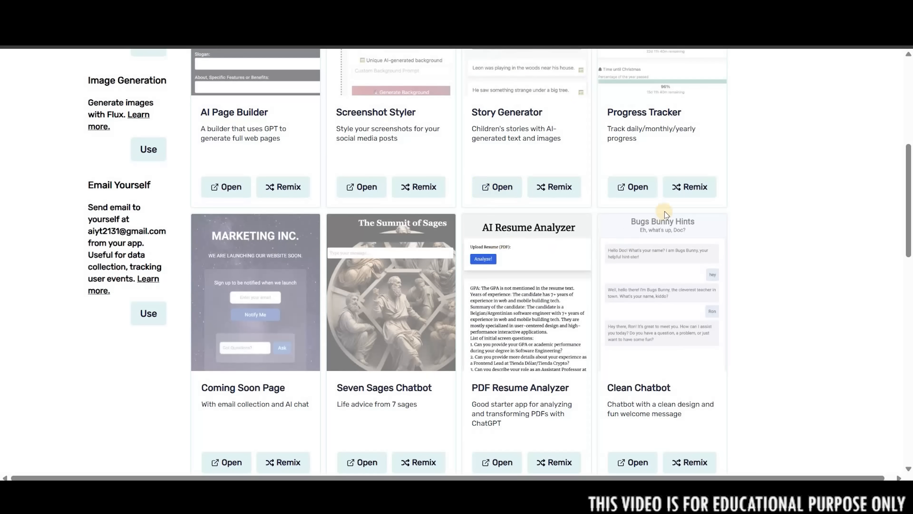
{"action": "scroll", "coordinate": [669, 216], "scroll_direction": "down", "scroll_amount": 6}
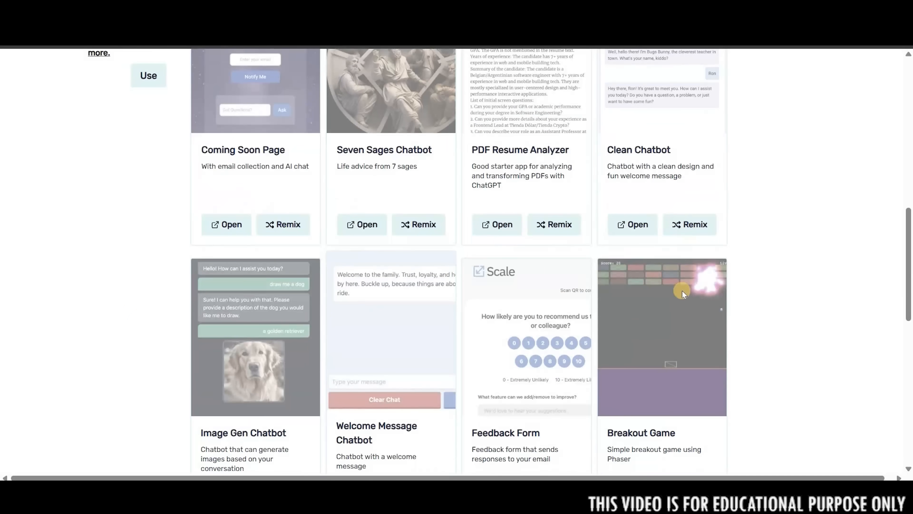
{"action": "scroll", "coordinate": [243, 367], "scroll_direction": "down", "scroll_amount": 2}
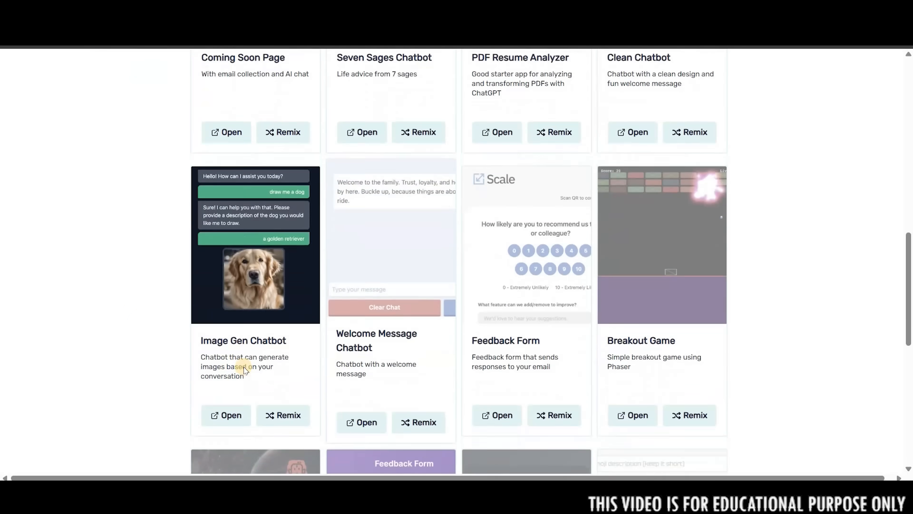
{"action": "scroll", "coordinate": [244, 368], "scroll_direction": "down", "scroll_amount": 2}
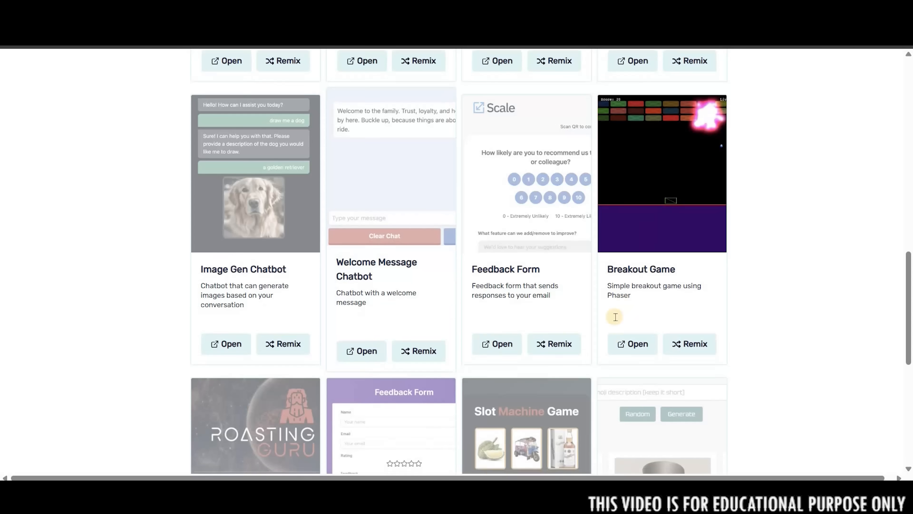
{"action": "scroll", "coordinate": [615, 316], "scroll_direction": "down", "scroll_amount": 5}
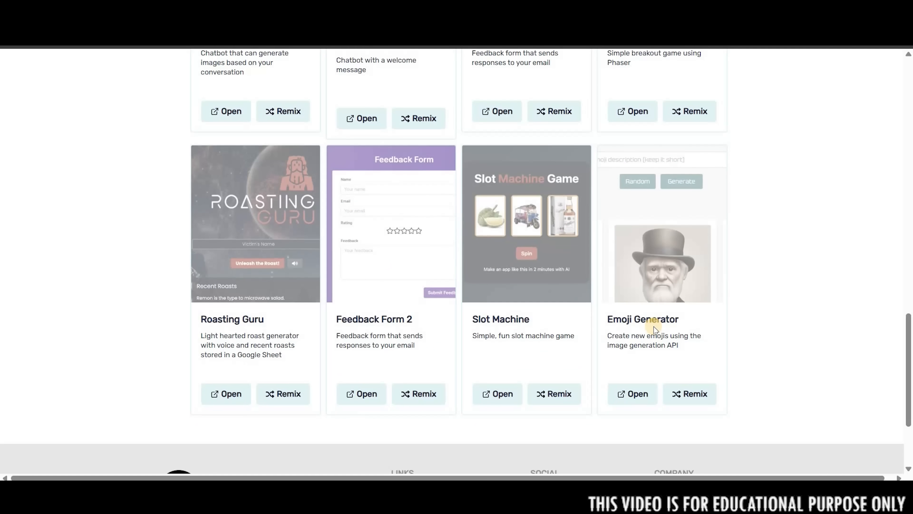
{"action": "scroll", "coordinate": [410, 235], "scroll_direction": "up", "scroll_amount": 8}
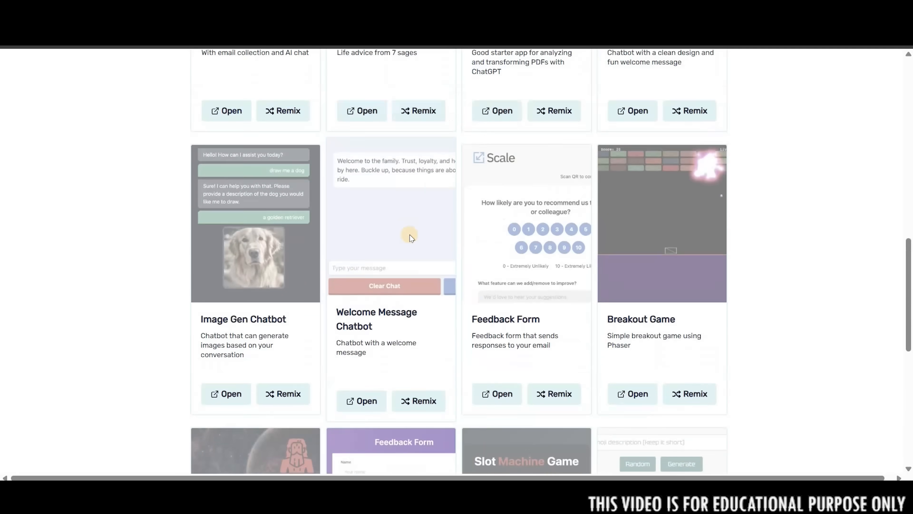
{"action": "scroll", "coordinate": [401, 252], "scroll_direction": "up", "scroll_amount": 14}
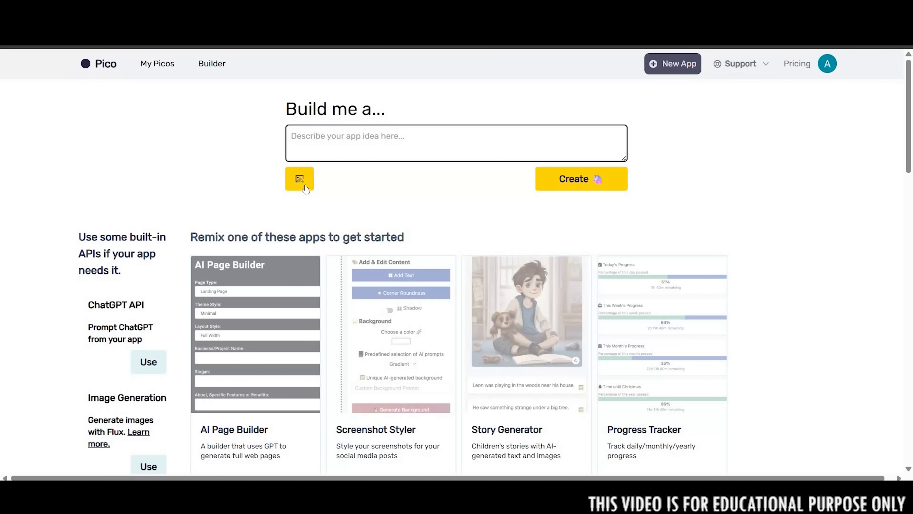
- Show the screenshot upload area below the app idea and activate the description field
{"action": "left_click", "coordinate": [299, 179]}
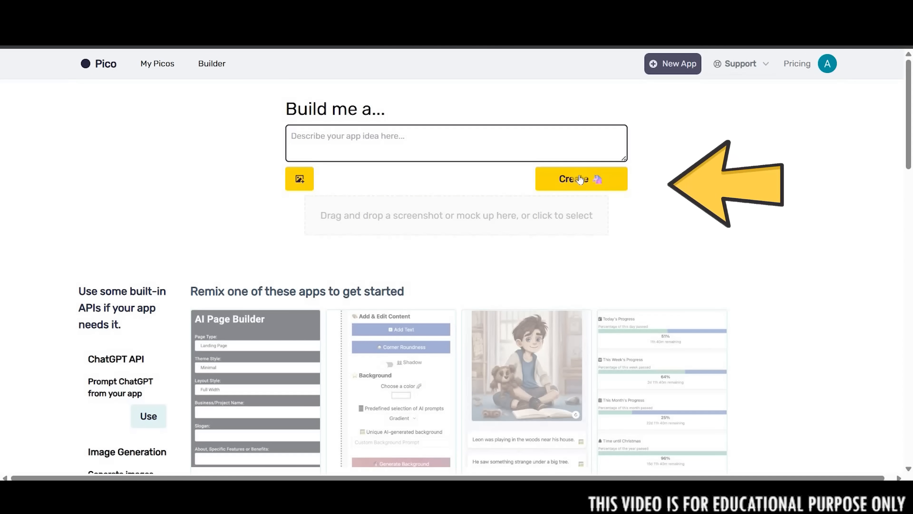
{"action": "left_click", "coordinate": [505, 153]}
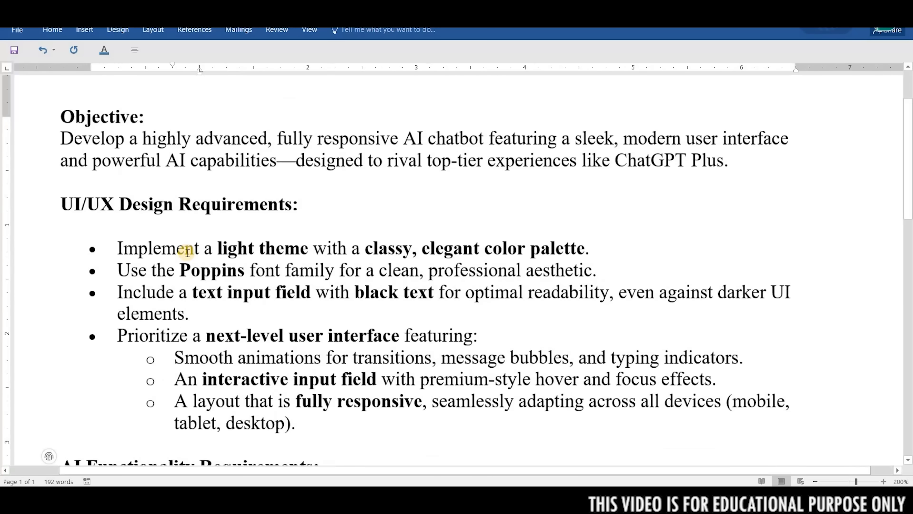
- Review the chatbot prompt in the Word document, covering its objective, UI/UX design, AI functionality and experience goals
{"action": "scroll", "coordinate": [187, 253], "scroll_direction": "down", "scroll_amount": 10}
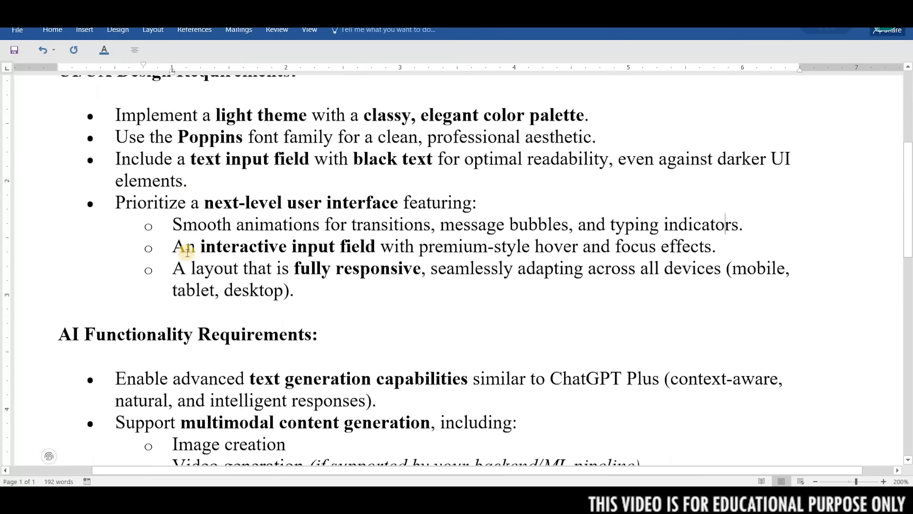
{"action": "scroll", "coordinate": [188, 253], "scroll_direction": "down", "scroll_amount": 3}
{"action": "scroll", "coordinate": [187, 253], "scroll_direction": "up", "scroll_amount": 12}
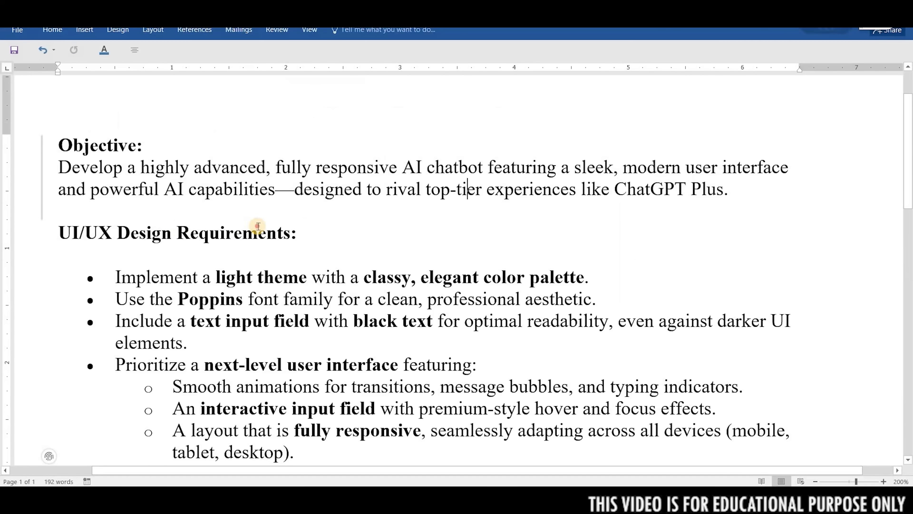
{"action": "triple_click", "coordinate": [260, 227]}
{"action": "scroll", "coordinate": [162, 188], "scroll_direction": "down", "scroll_amount": 5}
{"action": "left_click_drag", "start_coordinate": [86, 192], "coordinate": [304, 189]}
{"action": "scroll", "coordinate": [146, 196], "scroll_direction": "down", "scroll_amount": 5}
{"action": "left_click_drag", "start_coordinate": [208, 130], "coordinate": [123, 135]}
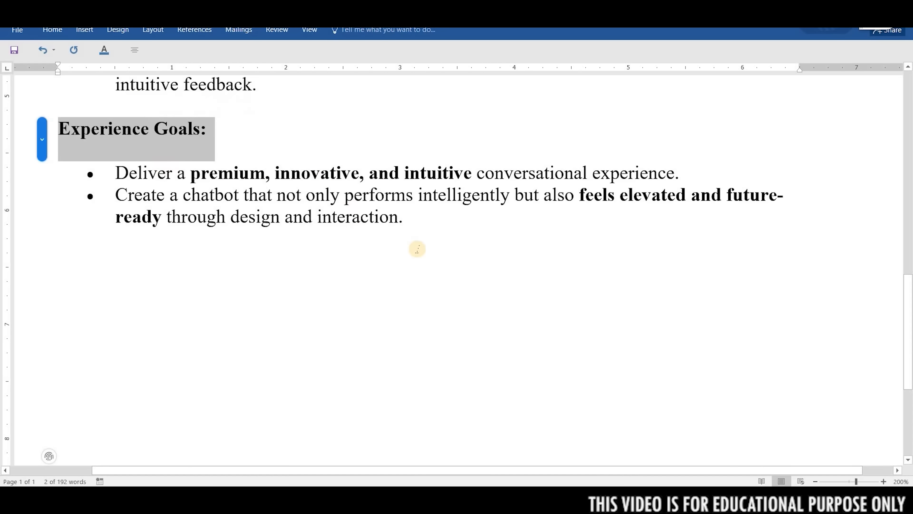
{"action": "scroll", "coordinate": [418, 249], "scroll_direction": "up", "scroll_amount": 15}
{"action": "left_click", "coordinate": [198, 148]}
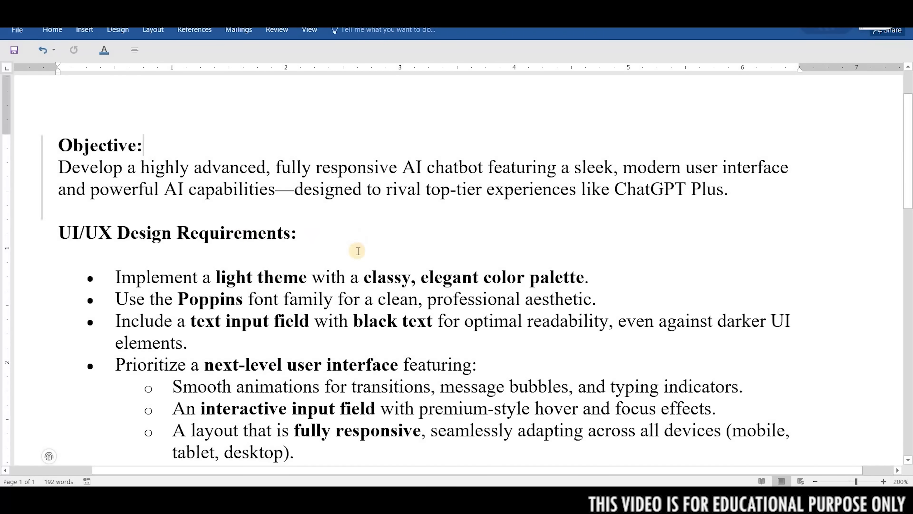
{"action": "scroll", "coordinate": [357, 249], "scroll_direction": "down", "scroll_amount": 3}
{"action": "key", "text": "ctrl+z"}
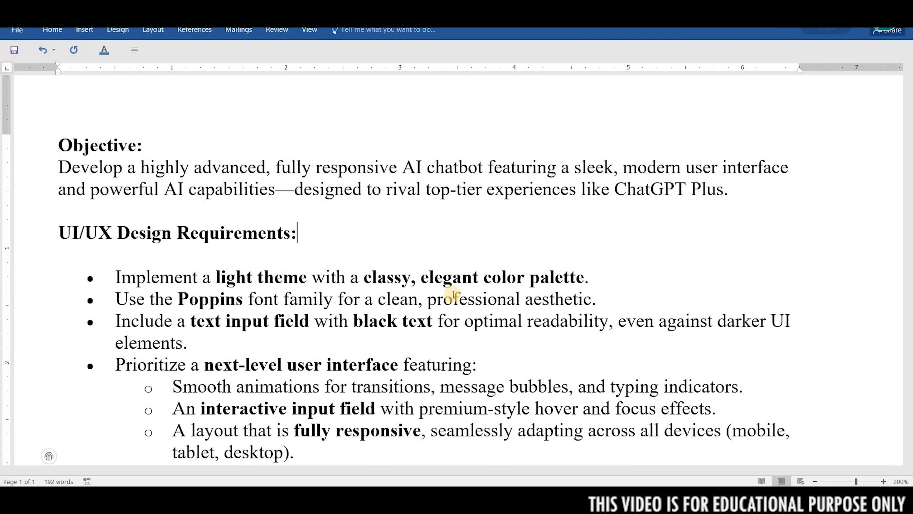
{"action": "scroll", "coordinate": [454, 295], "scroll_direction": "down", "scroll_amount": 3}
{"action": "scroll", "coordinate": [454, 294], "scroll_direction": "up", "scroll_amount": 5}
{"action": "scroll", "coordinate": [453, 294], "scroll_direction": "down", "scroll_amount": 7}
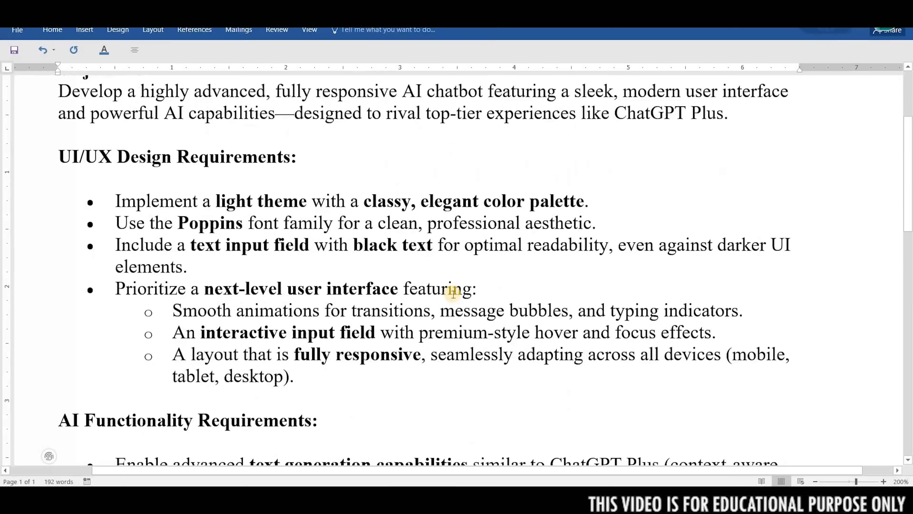
{"action": "scroll", "coordinate": [454, 294], "scroll_direction": "down", "scroll_amount": 4}
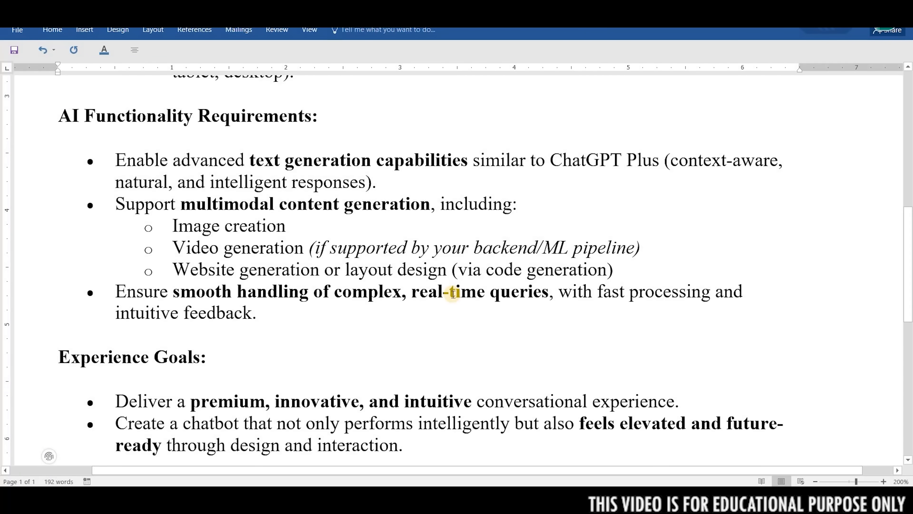
- Copy the entire chatbot prompt from the Word document into Pico's app description field
{"action": "key", "text": "ctrl+a"}
{"action": "scroll", "coordinate": [404, 261], "scroll_direction": "down", "scroll_amount": 4}
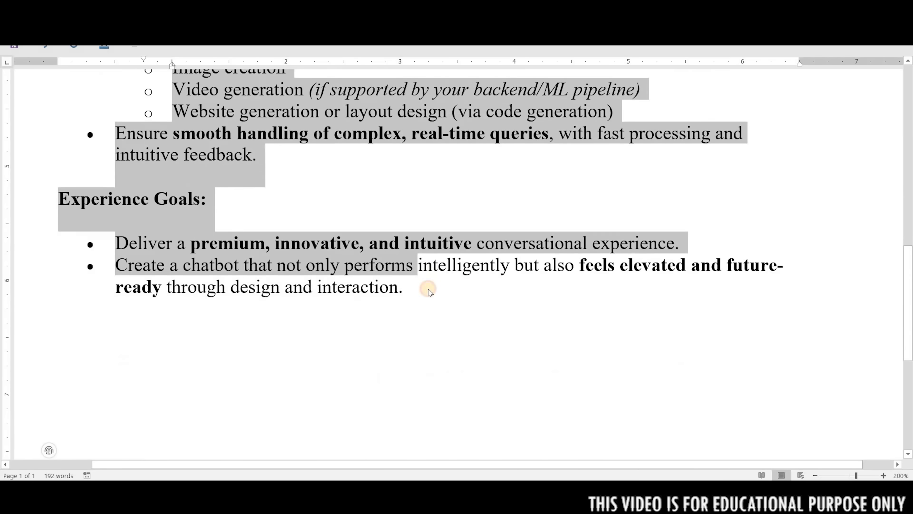
{"action": "key", "text": "ctrl+c"}
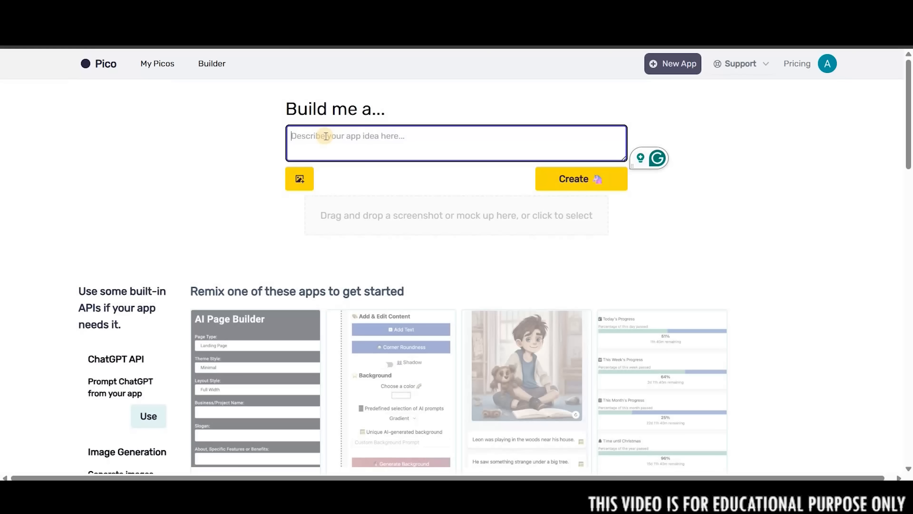
{"action": "key", "text": "ctrl+v"}
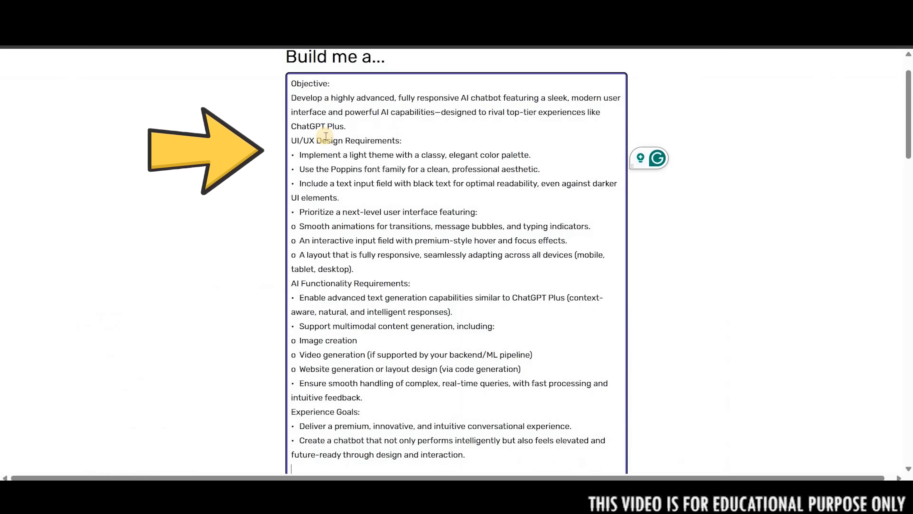
- Create the app from the pasted chatbot description and follow its build progress
{"action": "scroll", "coordinate": [576, 344], "scroll_direction": "down", "scroll_amount": 4}
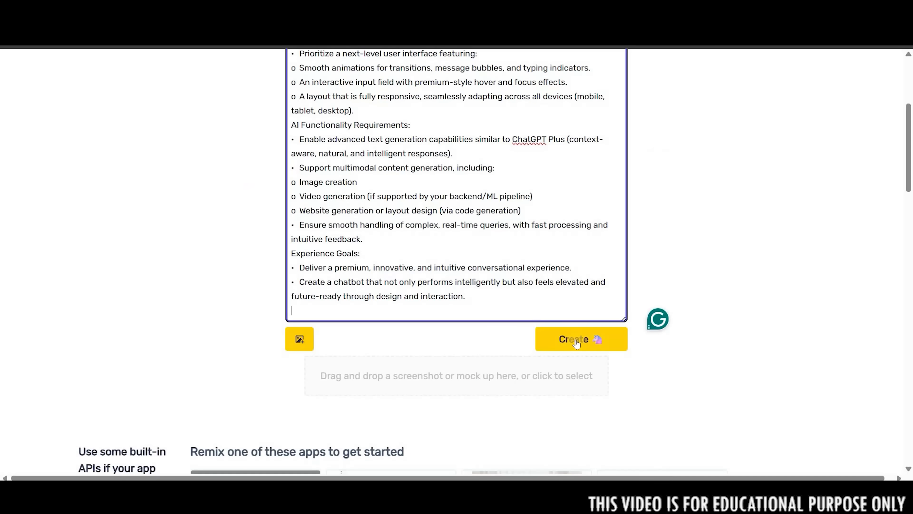
{"action": "left_click", "coordinate": [575, 341]}
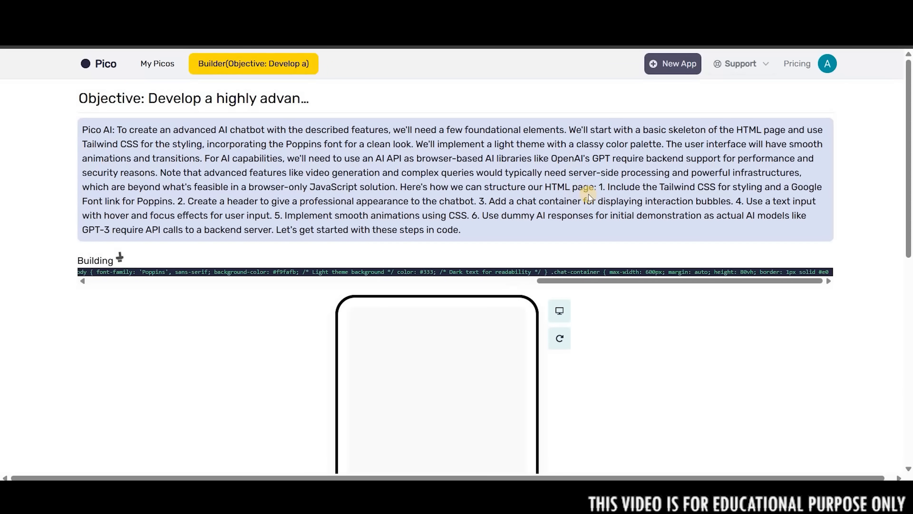
{"action": "double_click", "coordinate": [108, 260]}
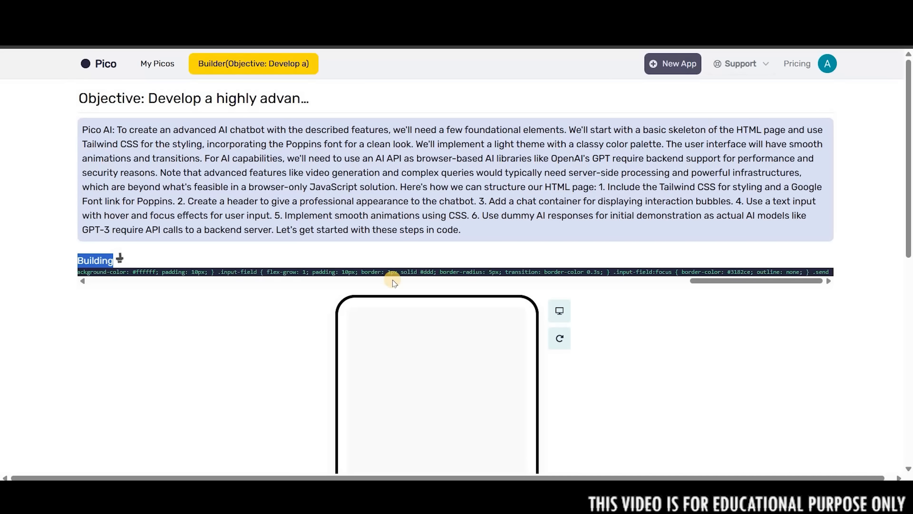
{"action": "scroll", "coordinate": [775, 225], "scroll_direction": "down", "scroll_amount": 4}
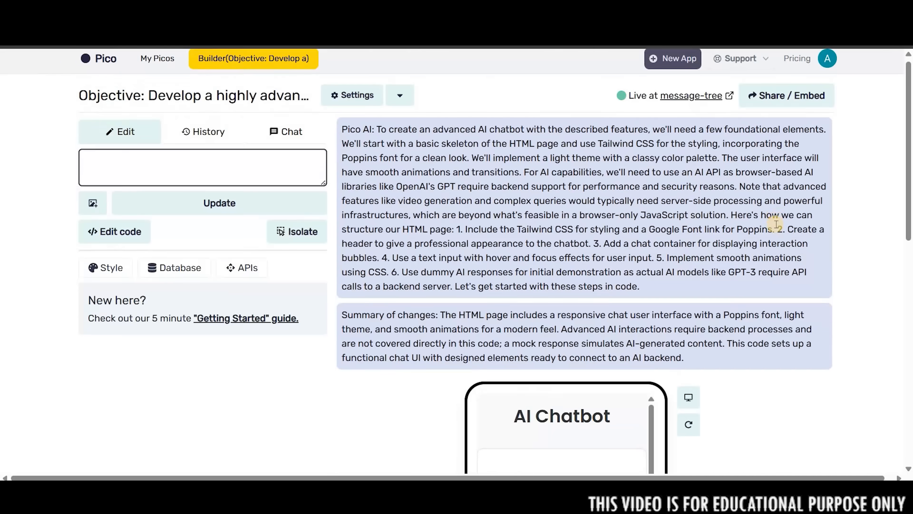
- Test the AI Chatbot preview by sending the message "write a blog on Pakatan"
{"action": "scroll", "coordinate": [776, 227], "scroll_direction": "down", "scroll_amount": 3}
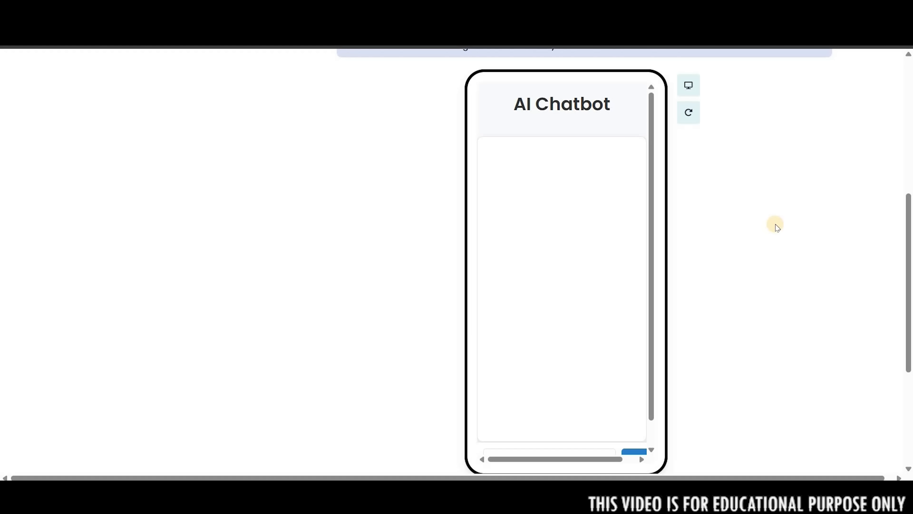
{"action": "scroll", "coordinate": [561, 290], "scroll_direction": "down", "scroll_amount": 2}
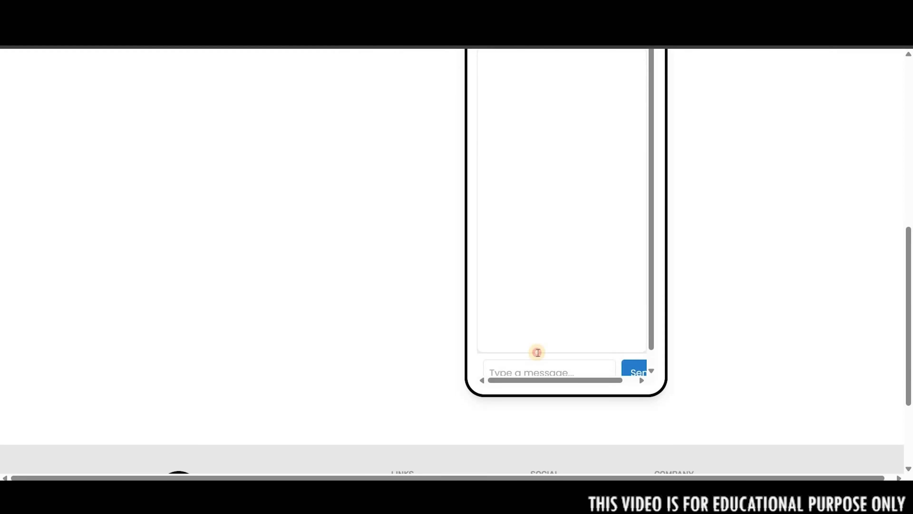
{"action": "left_click", "coordinate": [537, 354]}
{"action": "type", "text": "write a blog on Pakatan"}
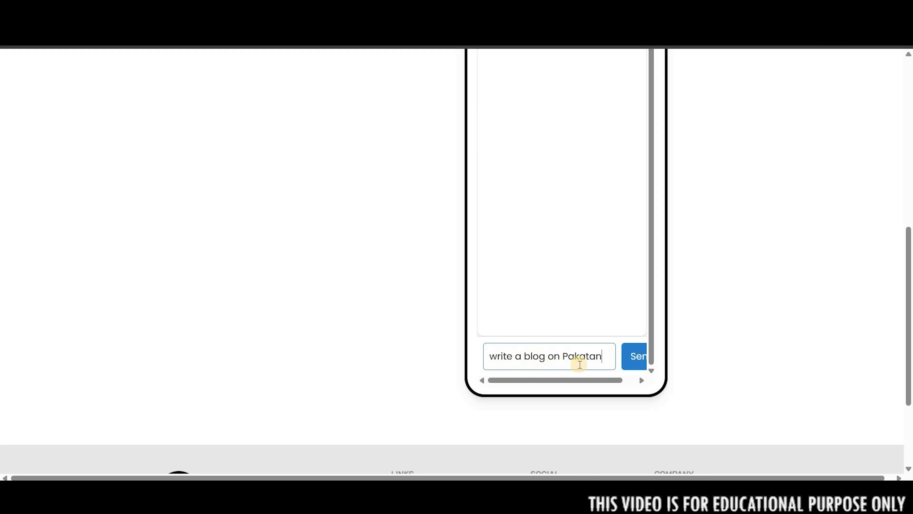
{"action": "left_click", "coordinate": [635, 355]}
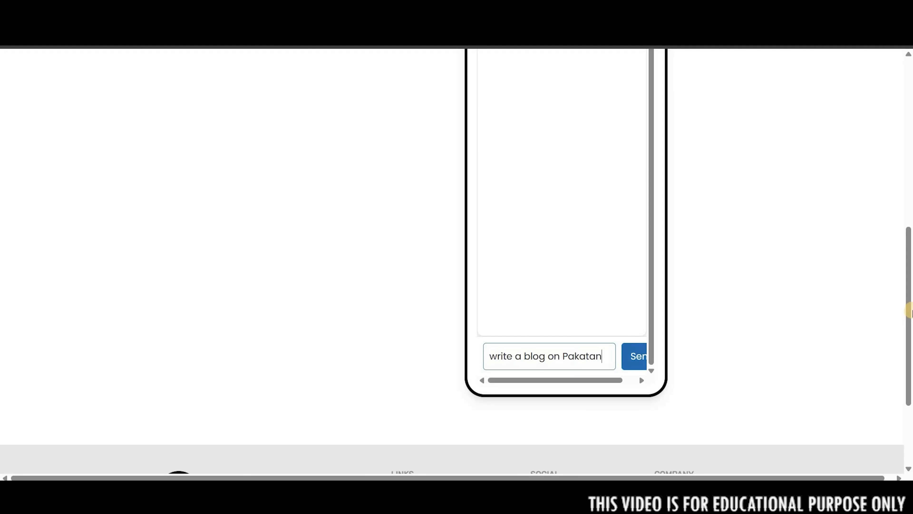
{"action": "left_click", "coordinate": [649, 354]}
- Add the built-in ChatGPT API and Image Generation API references to the app's edit prompt
{"action": "scroll", "coordinate": [601, 249], "scroll_direction": "up", "scroll_amount": 4}
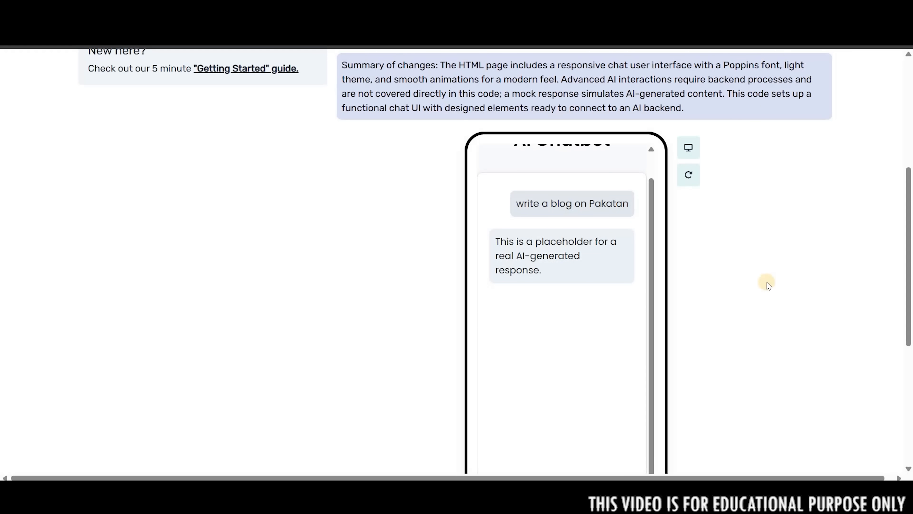
{"action": "scroll", "coordinate": [767, 285], "scroll_direction": "up", "scroll_amount": 2}
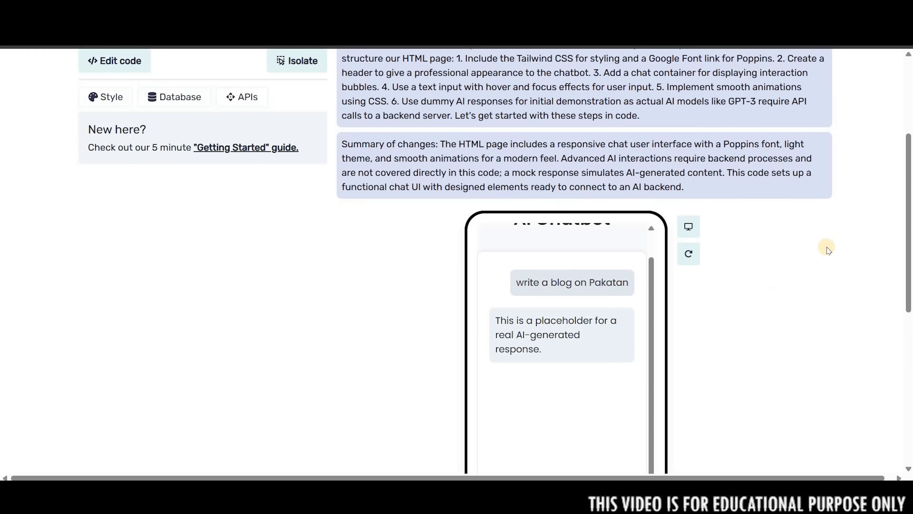
{"action": "scroll", "coordinate": [842, 151], "scroll_direction": "up", "scroll_amount": 5}
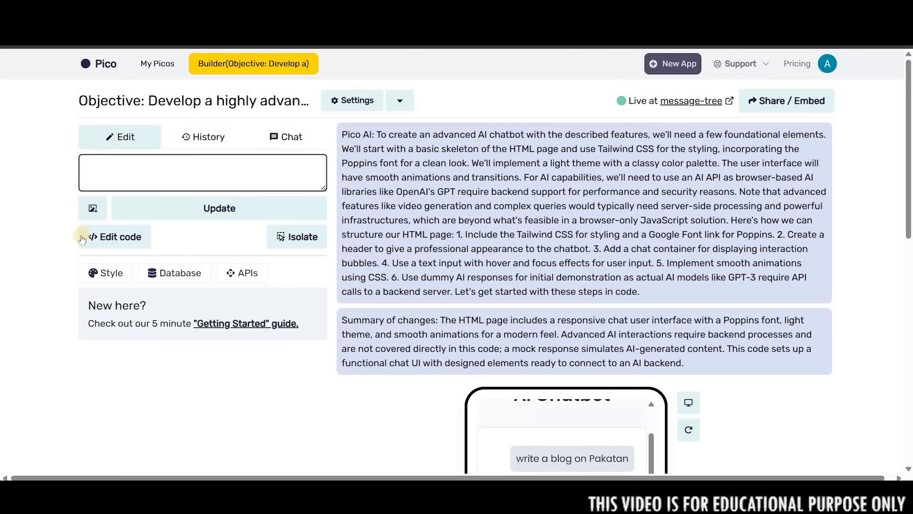
{"action": "left_click", "coordinate": [246, 280]}
{"action": "scroll", "coordinate": [189, 397], "scroll_direction": "down", "scroll_amount": 4}
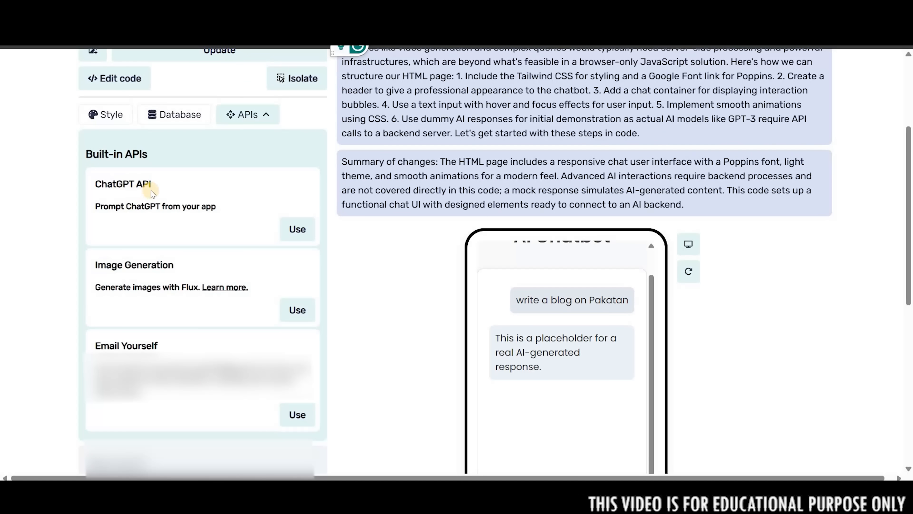
{"action": "left_click", "coordinate": [297, 229]}
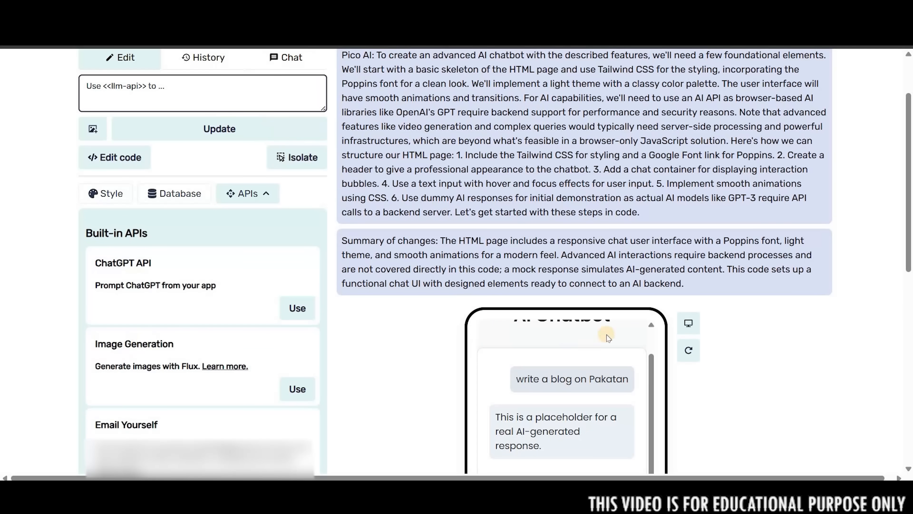
{"action": "scroll", "coordinate": [540, 280], "scroll_direction": "down", "scroll_amount": 5}
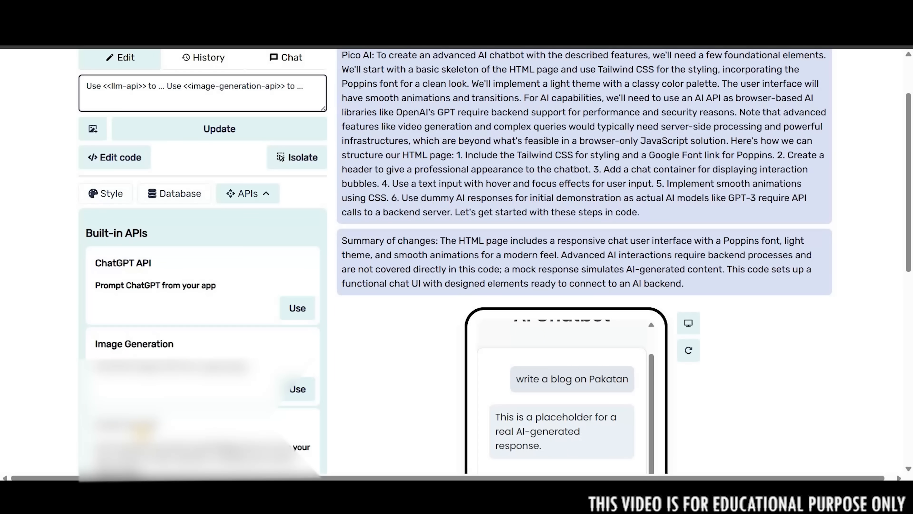
- Review the built-in API options and update the app with the ChatGPT and image generation references in the edit prompt
{"action": "scroll", "coordinate": [302, 414], "scroll_direction": "down", "scroll_amount": 3}
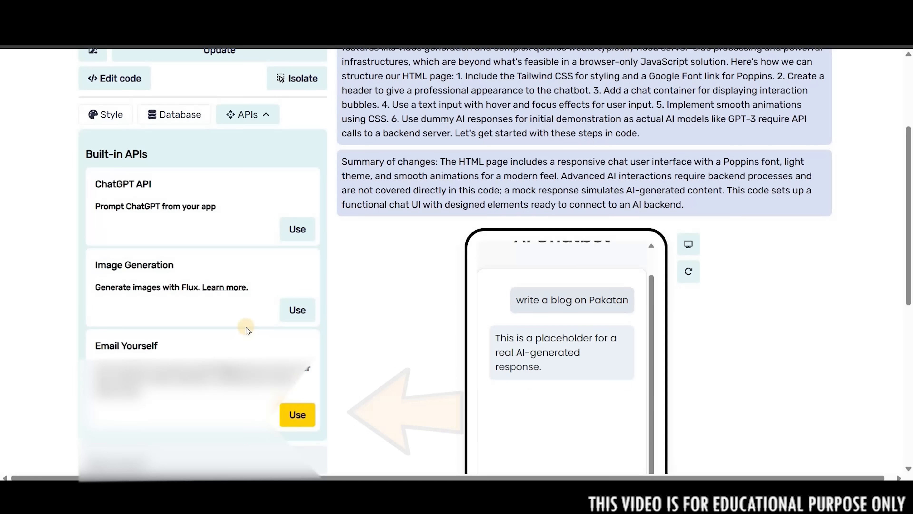
{"action": "scroll", "coordinate": [247, 329], "scroll_direction": "up", "scroll_amount": 4}
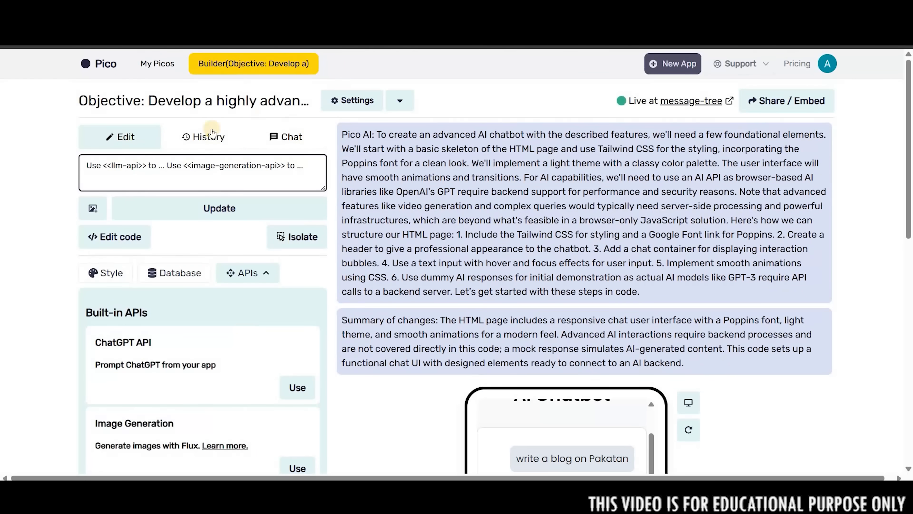
{"action": "left_click", "coordinate": [234, 218]}
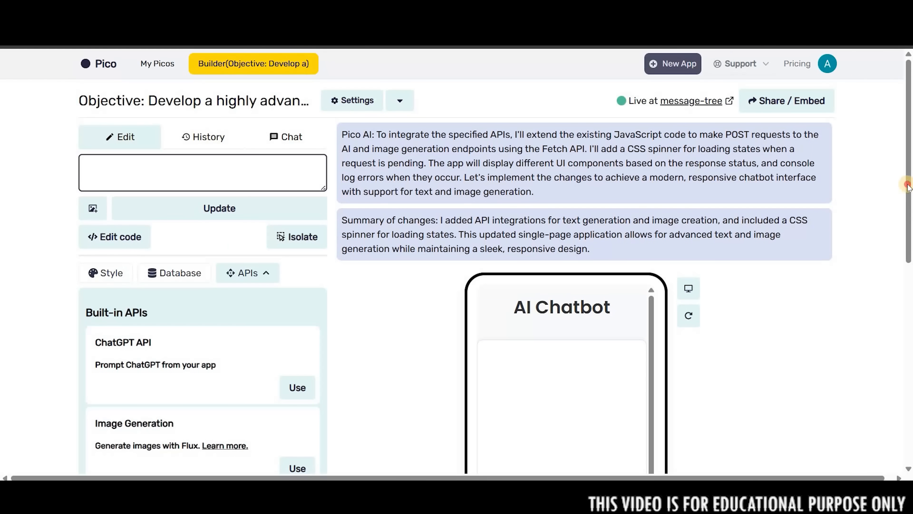
- Test the updated chatbot preview by sending "Do write Blog on Pakistan" and read through the reply
{"action": "scroll", "coordinate": [894, 313], "scroll_direction": "down", "scroll_amount": 6}
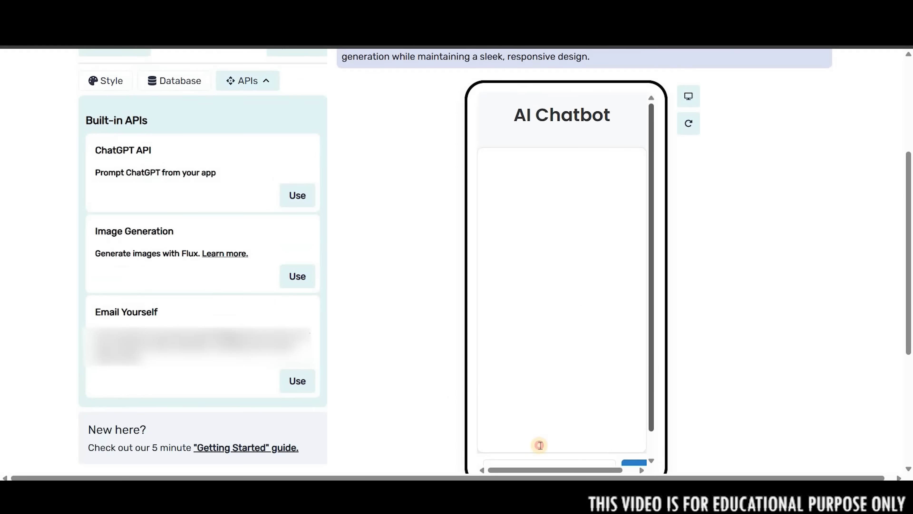
{"action": "scroll", "coordinate": [540, 445], "scroll_direction": "down", "scroll_amount": 1}
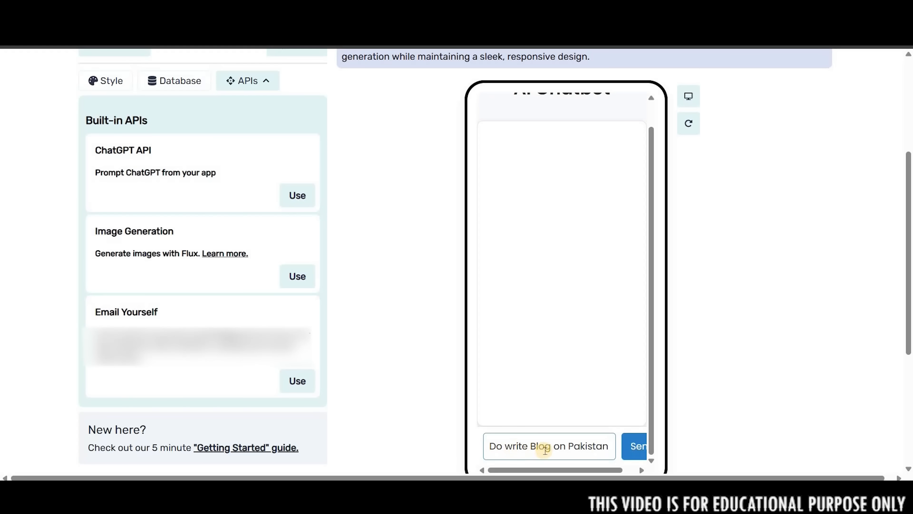
{"action": "left_click", "coordinate": [628, 452]}
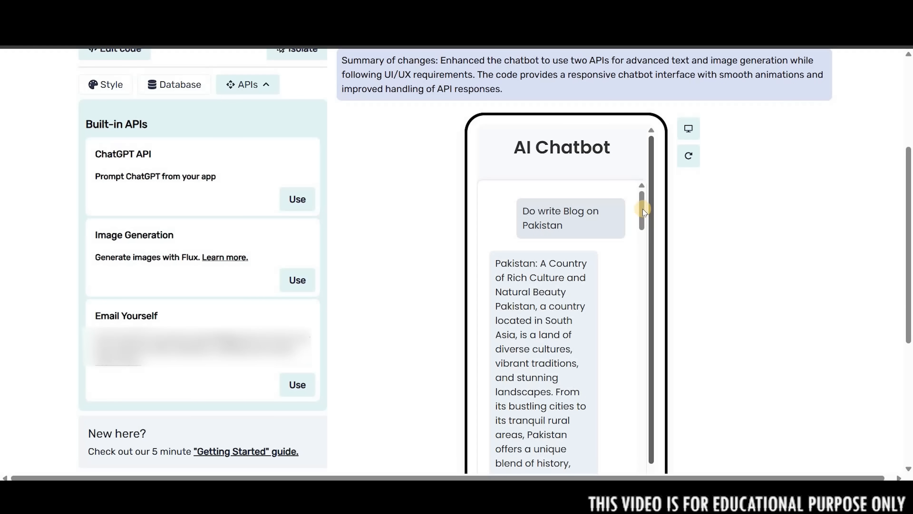
{"action": "left_click_drag", "start_coordinate": [643, 216], "coordinate": [636, 471]}
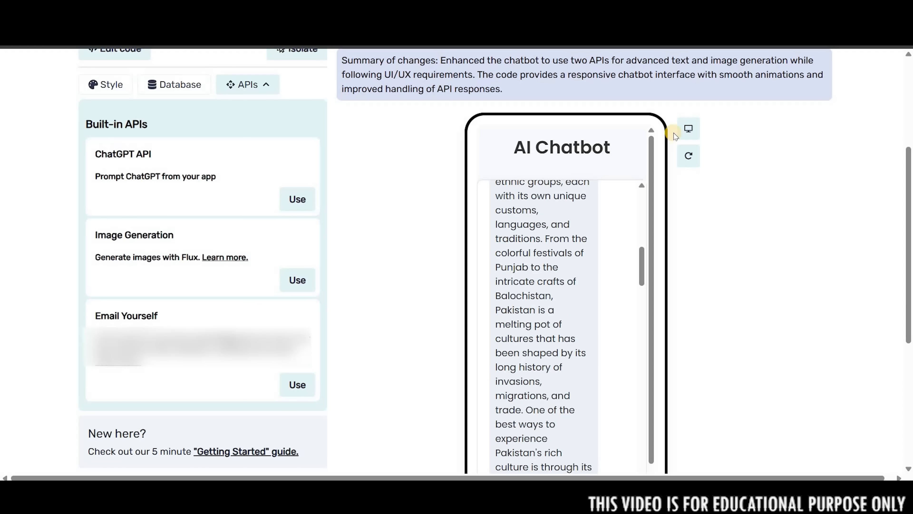
{"action": "left_click", "coordinate": [687, 128]}
- Update the app with the edit prompt "Please add functionality to attach a picture or screenshot to the chatbot"
{"action": "scroll", "coordinate": [575, 233], "scroll_direction": "up", "scroll_amount": 15}
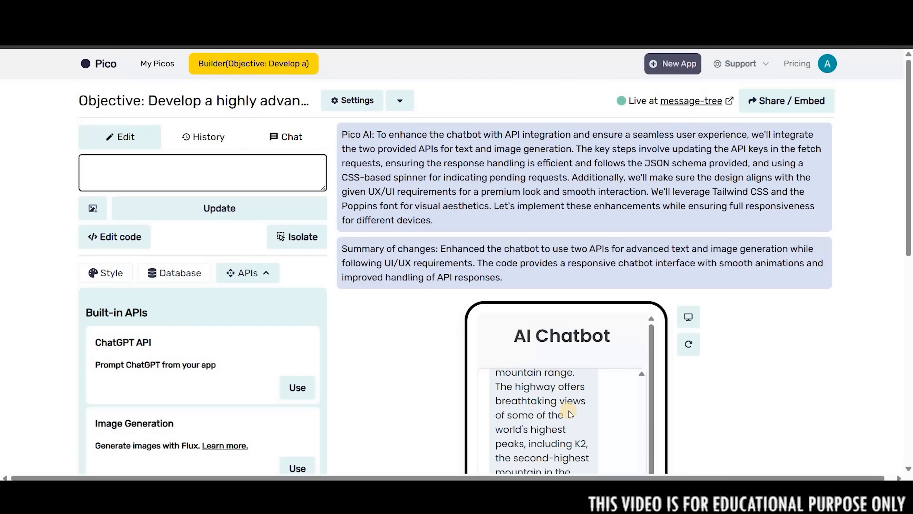
{"action": "left_click", "coordinate": [260, 170]}
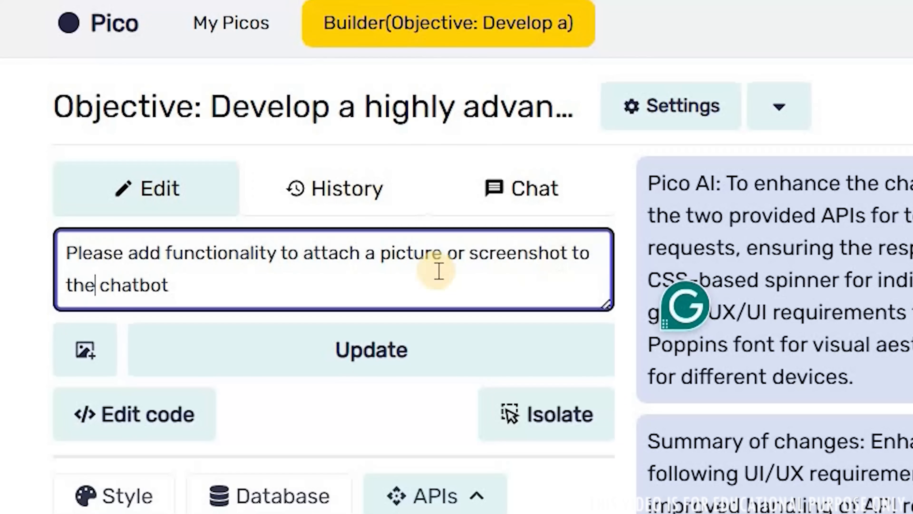
{"action": "left_click", "coordinate": [213, 294]}
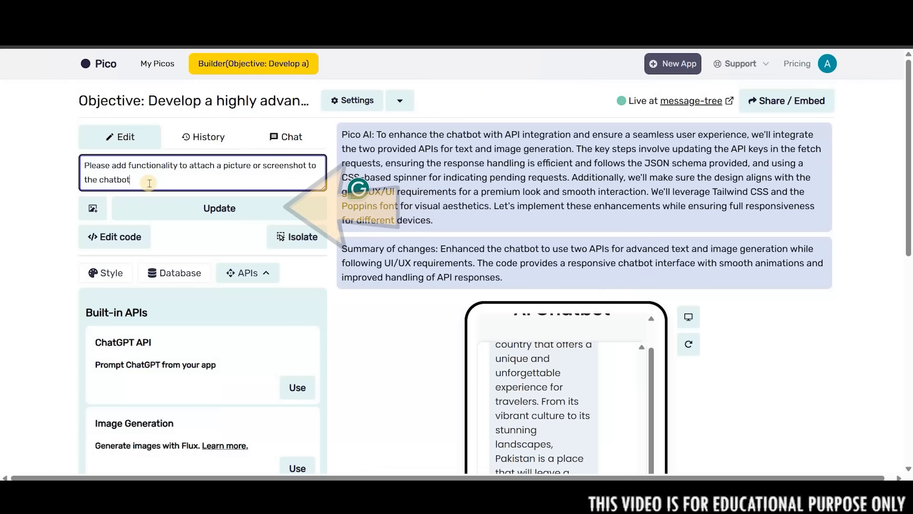
{"action": "left_click", "coordinate": [367, 357]}
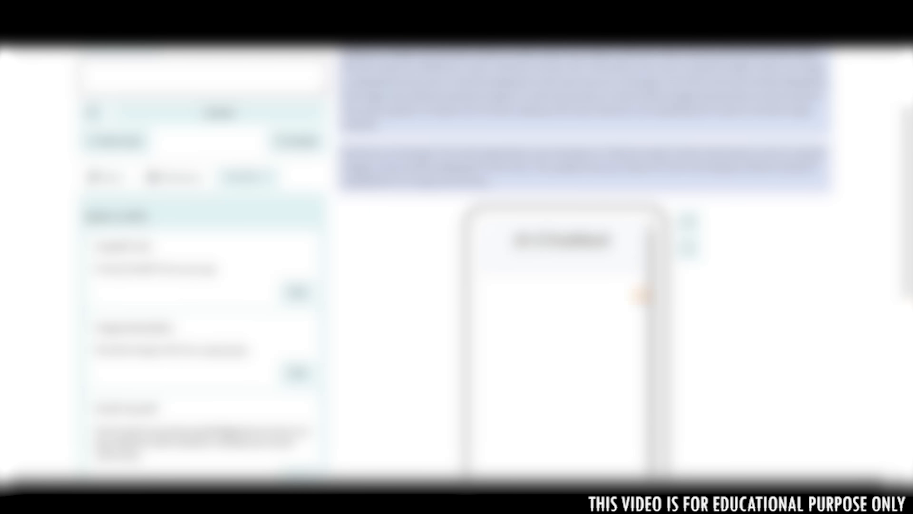
- Try the Attach Image function in the chatbot preview and check its file picker
{"action": "scroll", "coordinate": [647, 287], "scroll_direction": "down", "scroll_amount": 8}
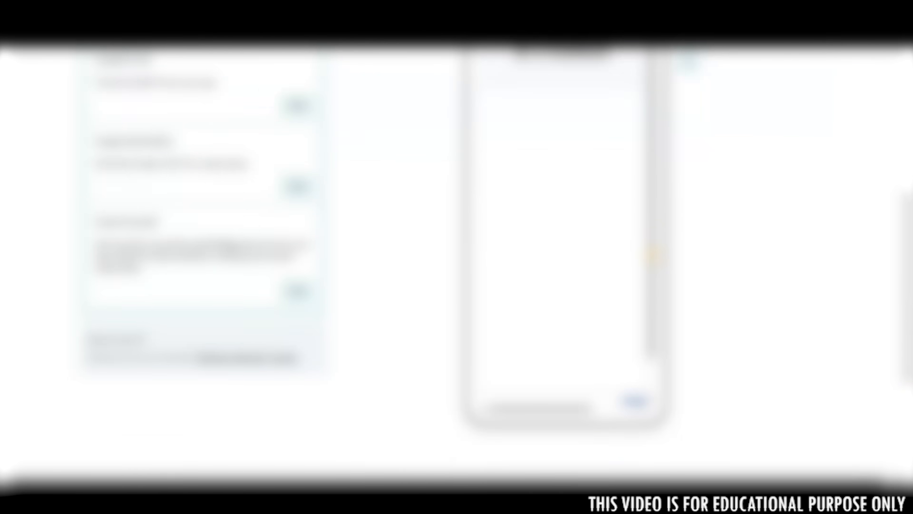
{"action": "left_click_drag", "start_coordinate": [534, 353], "coordinate": [630, 349]}
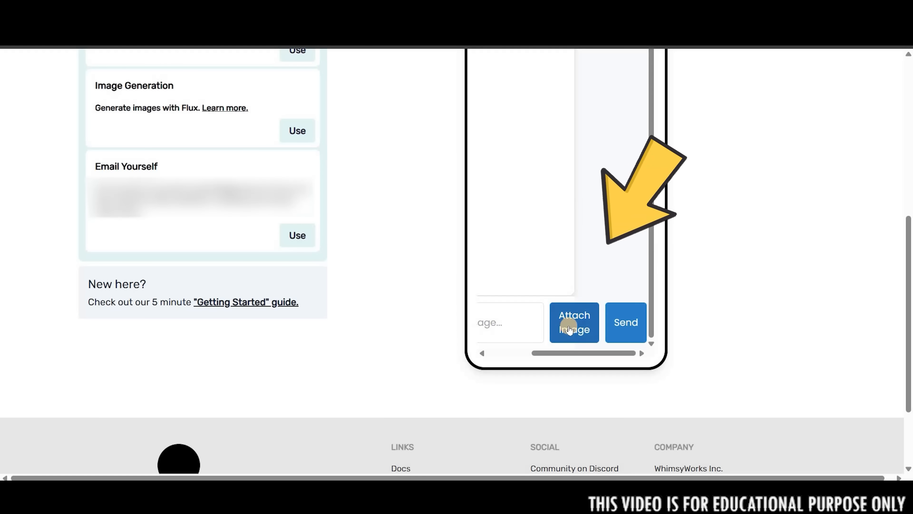
{"action": "left_click", "coordinate": [571, 325]}
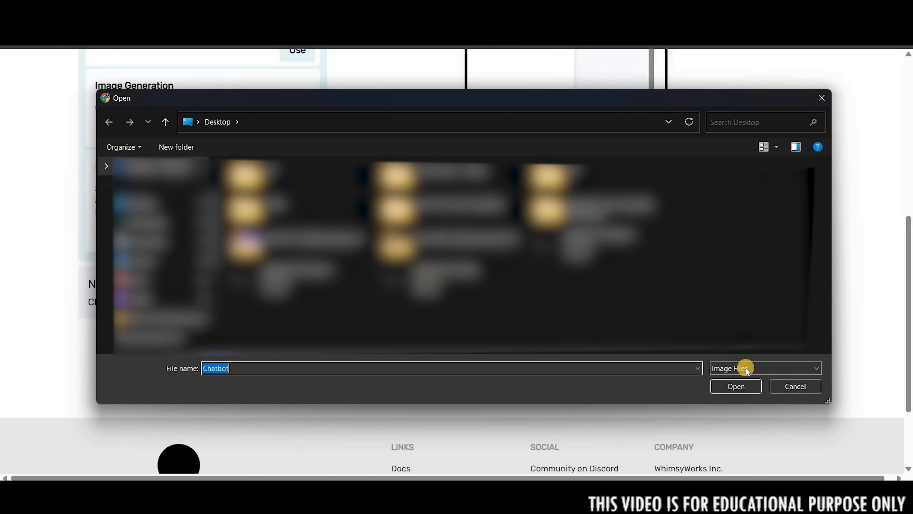
{"action": "key", "text": "Return"}
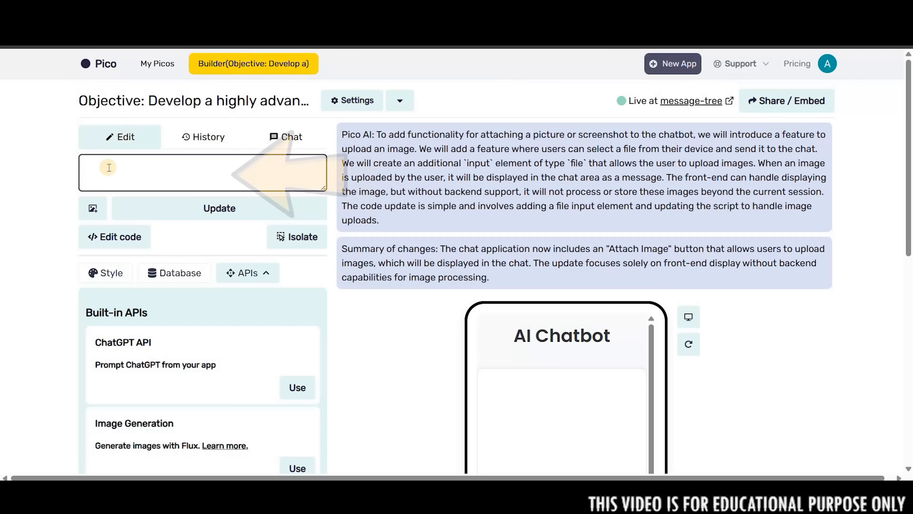
- Copy the app's complete HTML code from Pico's code editor and paste it into an empty Notepad document
{"action": "left_click", "coordinate": [139, 169]}
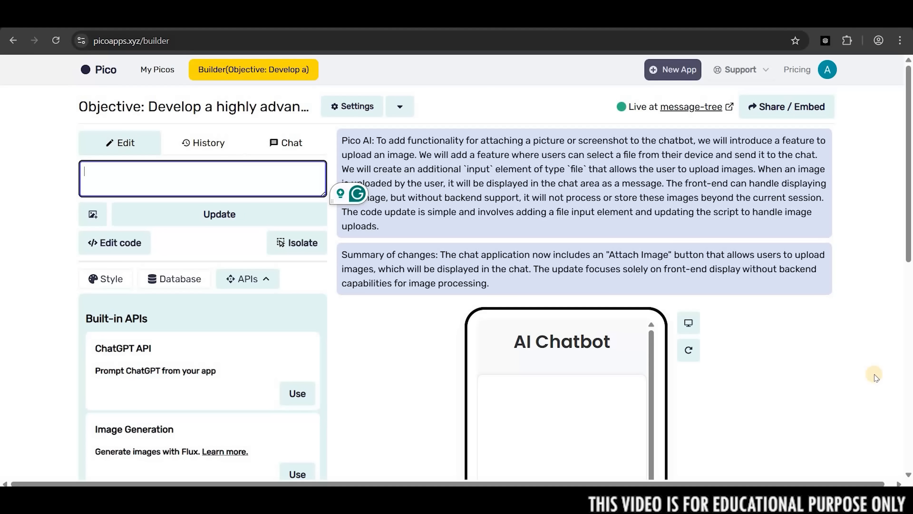
{"action": "left_click", "coordinate": [128, 251]}
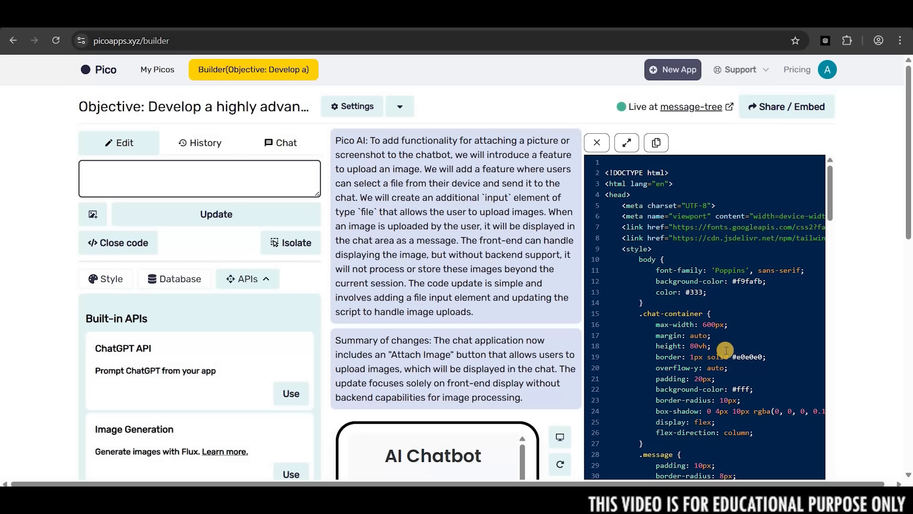
{"action": "left_click", "coordinate": [662, 145]}
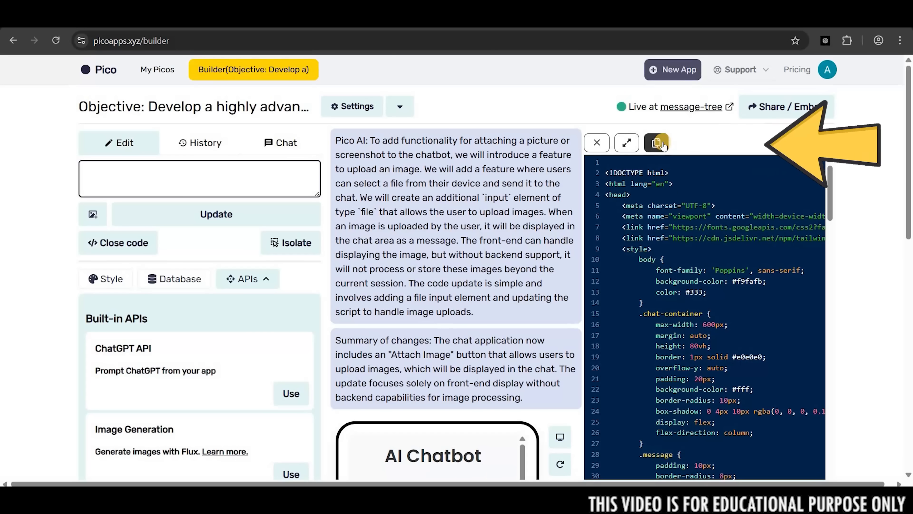
{"action": "left_click", "coordinate": [662, 144]}
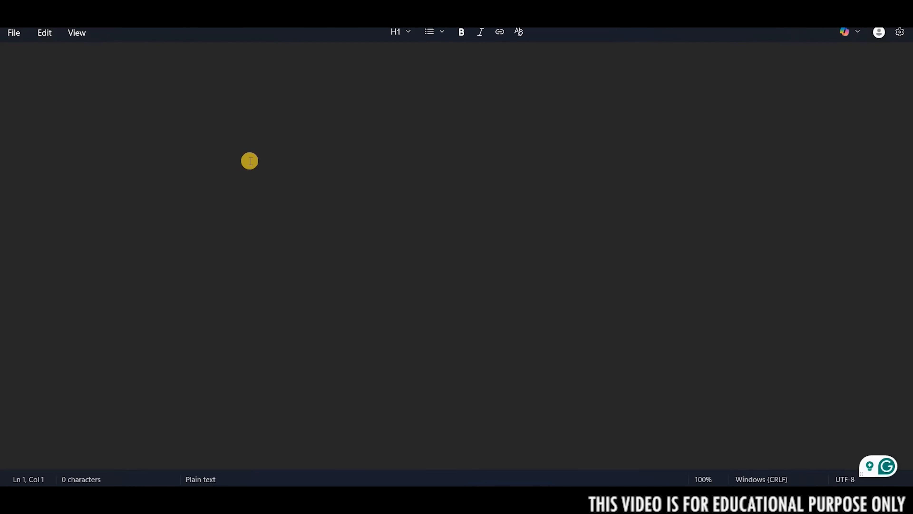
{"action": "key", "text": "ctrl+v"}
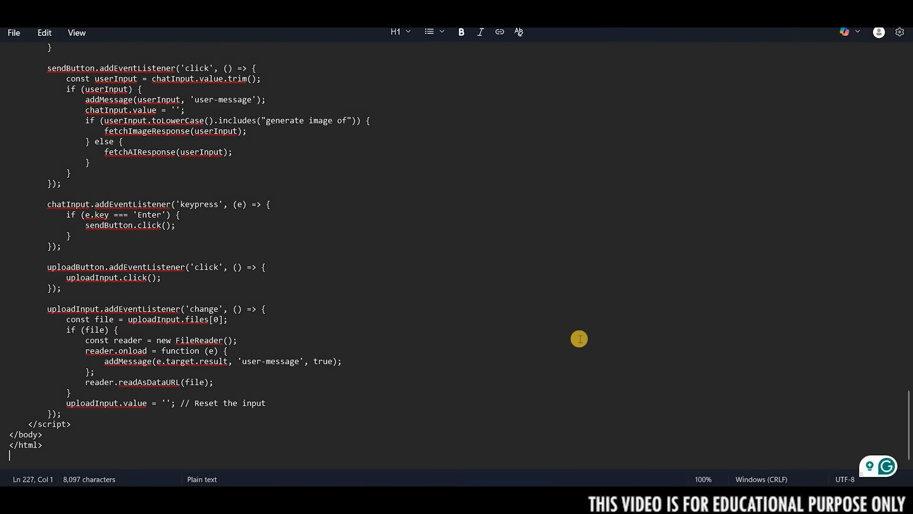
- Save the pasted code as Chatbot.html in the chatbot folder on the Desktop
{"action": "key", "text": "ctrl+s"}
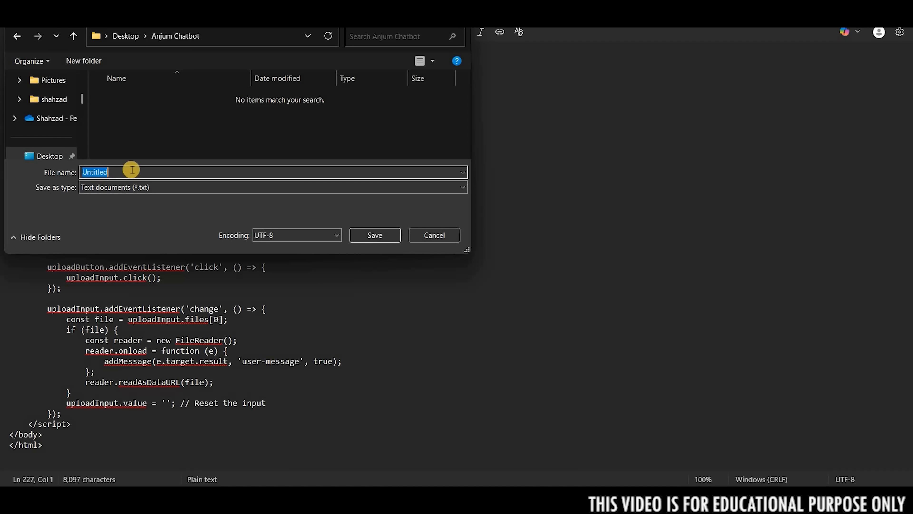
{"action": "key", "text": "BackSpace"}
{"action": "type", "text": "Chat"}
{"action": "type", "text": "bot.h"}
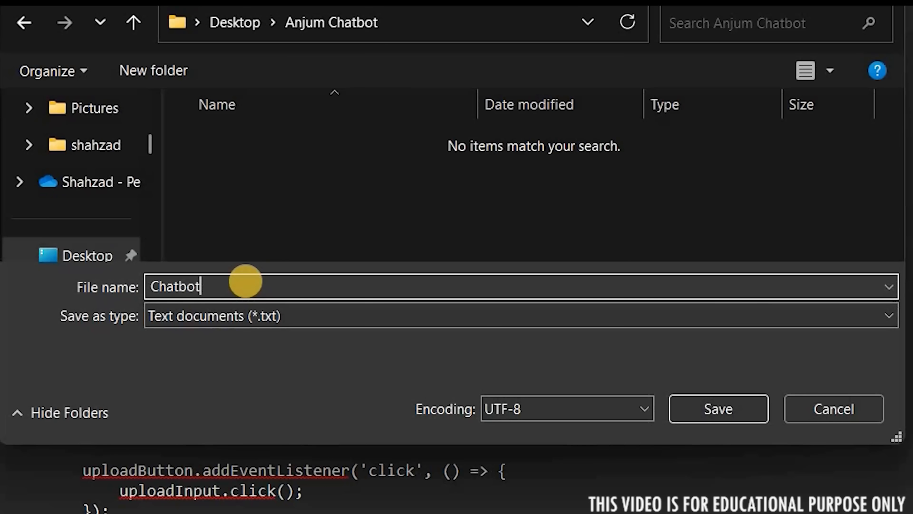
{"action": "type", "text": "tml"}
{"action": "key", "text": "Return"}
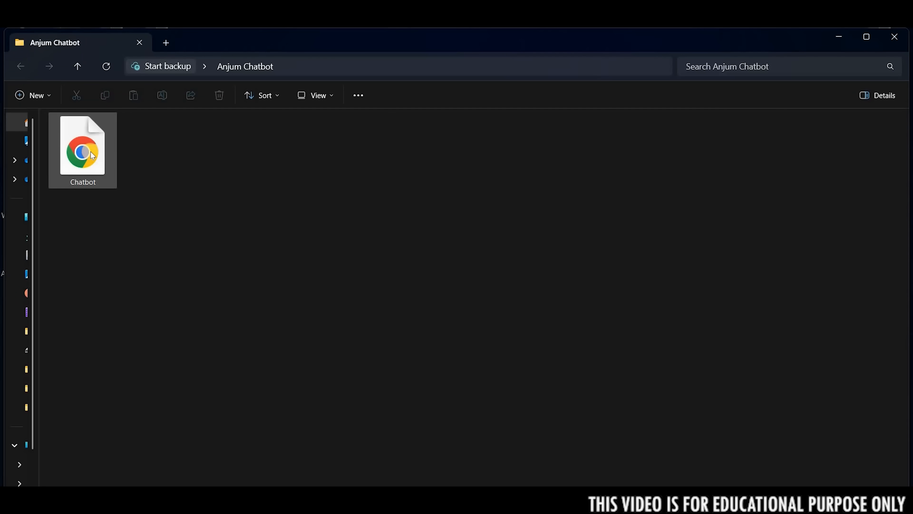
- Open the saved Chatbot.html in the browser and test it with the message "Rivers names of Pakistan" and the image attachment option
{"action": "double_click", "coordinate": [91, 152]}
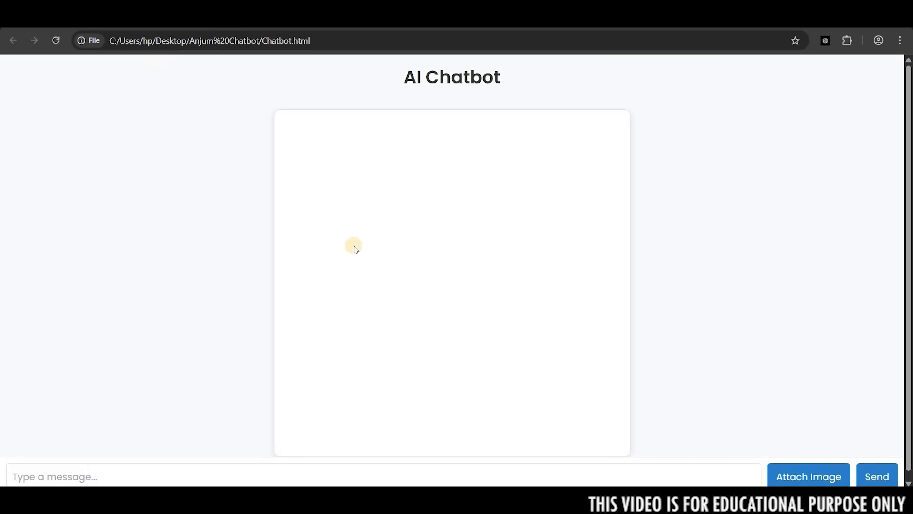
{"action": "scroll", "coordinate": [384, 253], "scroll_direction": "down", "scroll_amount": 1}
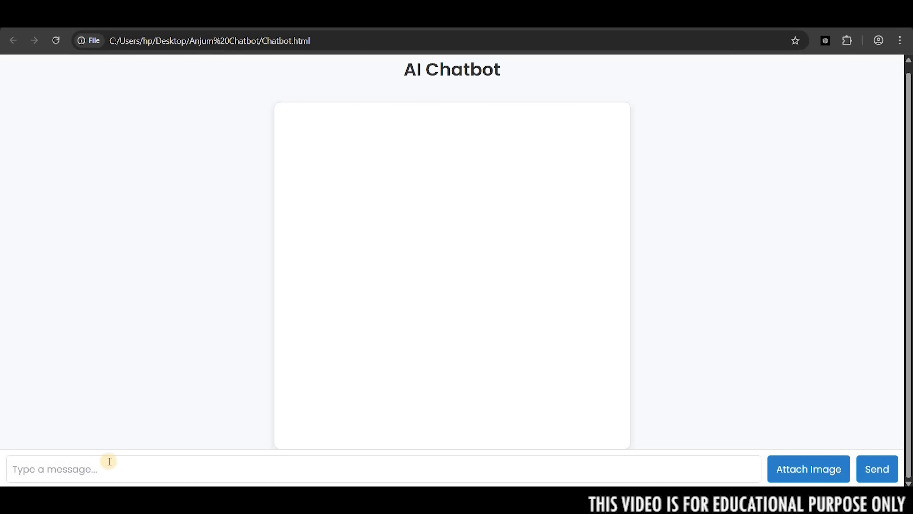
{"action": "left_click", "coordinate": [119, 469]}
{"action": "key", "text": "ctrl+v"}
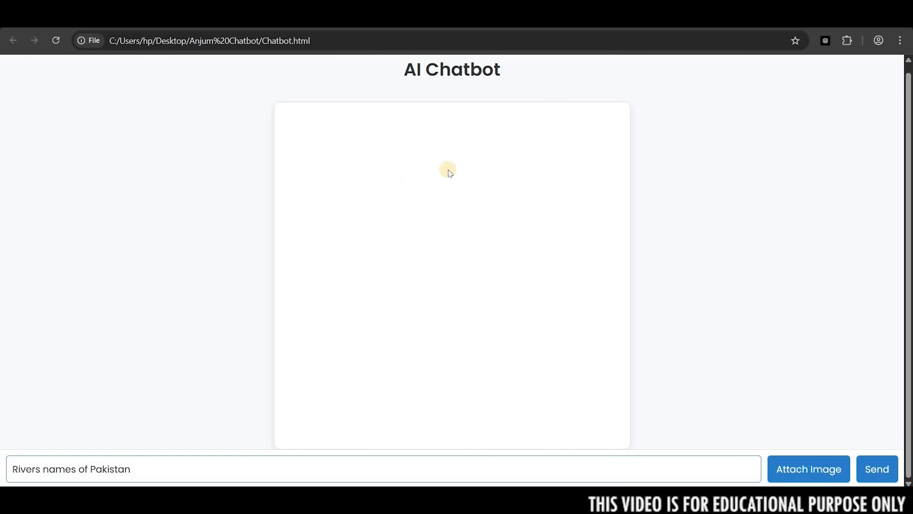
{"action": "left_click", "coordinate": [884, 477]}
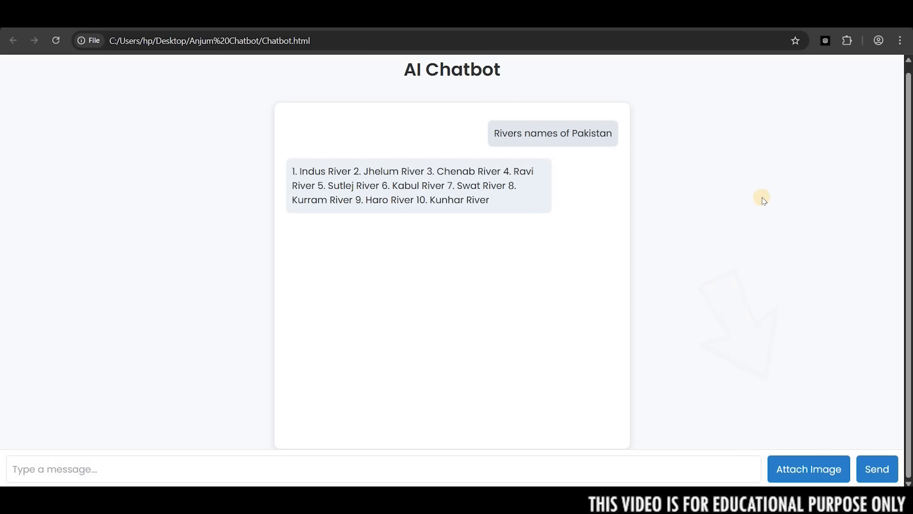
{"action": "left_click", "coordinate": [813, 472]}
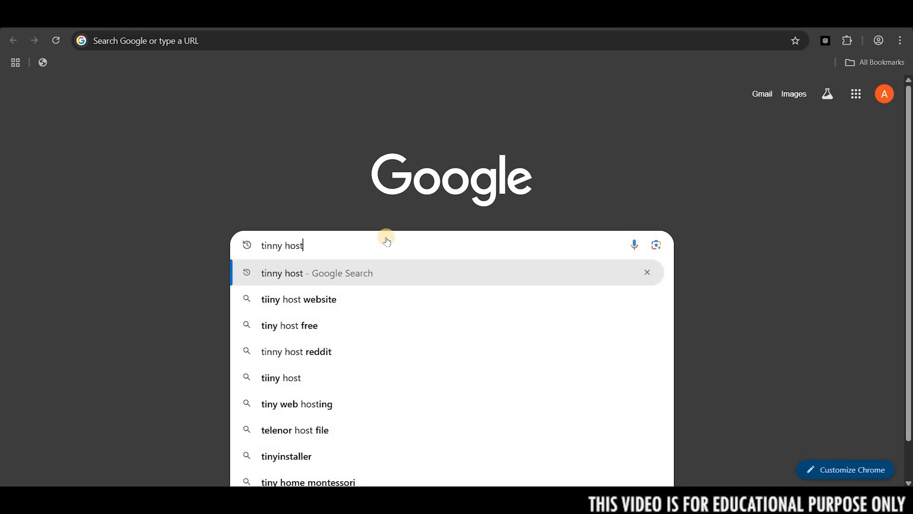
- Search Google for "tinny host", go to tiiny.host and start a new project upload
{"action": "key", "text": "Return"}
{"action": "left_click", "coordinate": [383, 234]}
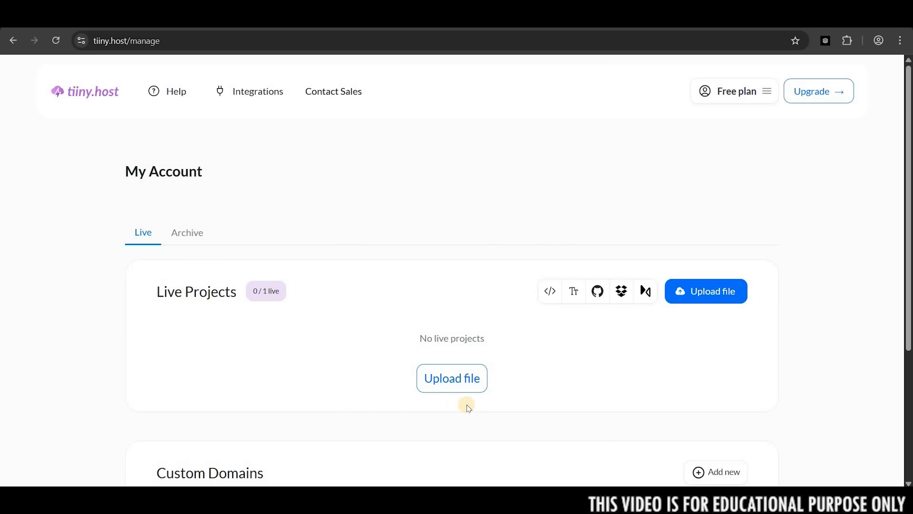
{"action": "left_click", "coordinate": [477, 388]}
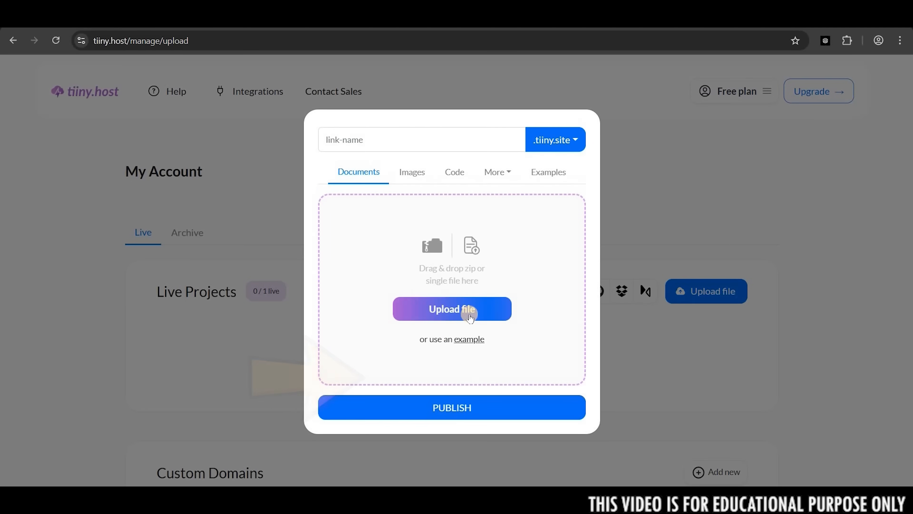
- Upload Chatbot.html from the Desktop chatbot folder to the new tiiny.host project and publish it with no access restrictions
{"action": "left_click", "coordinate": [470, 315]}
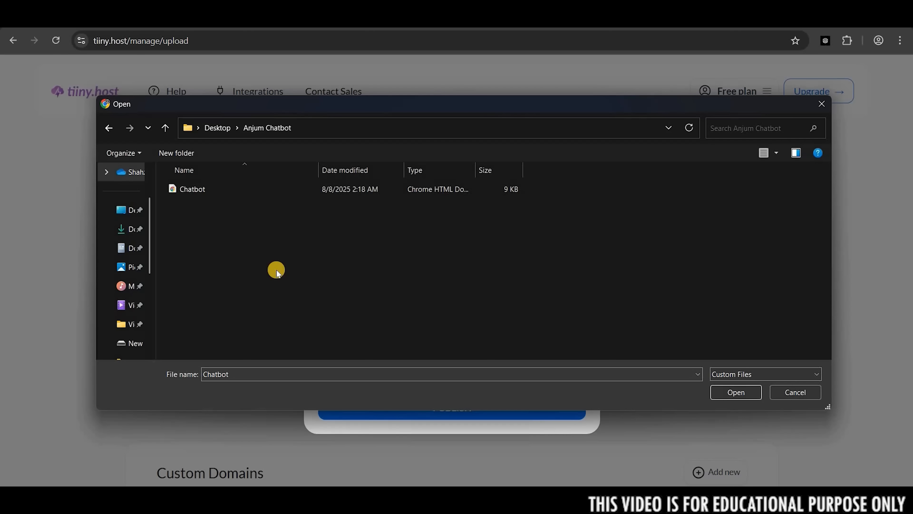
{"action": "left_click", "coordinate": [203, 191]}
{"action": "double_click", "coordinate": [204, 190]}
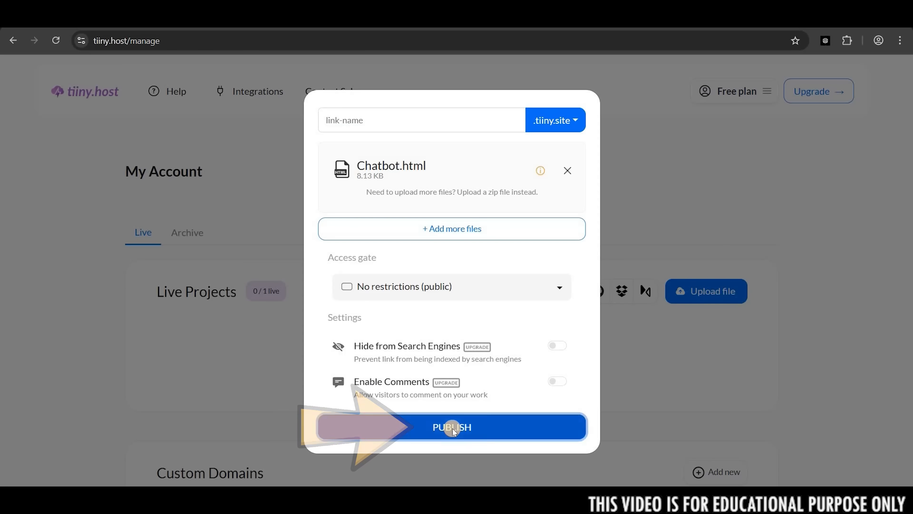
{"action": "left_click", "coordinate": [452, 428]}
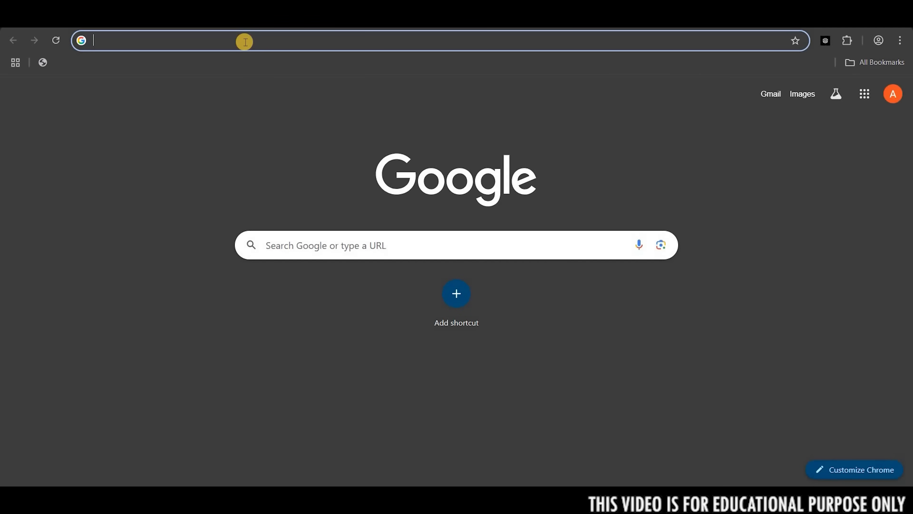
- Open the published chatbot at moccasin-glenda-24.tiiny.site in the browser
{"action": "key", "text": "ctrl+v"}
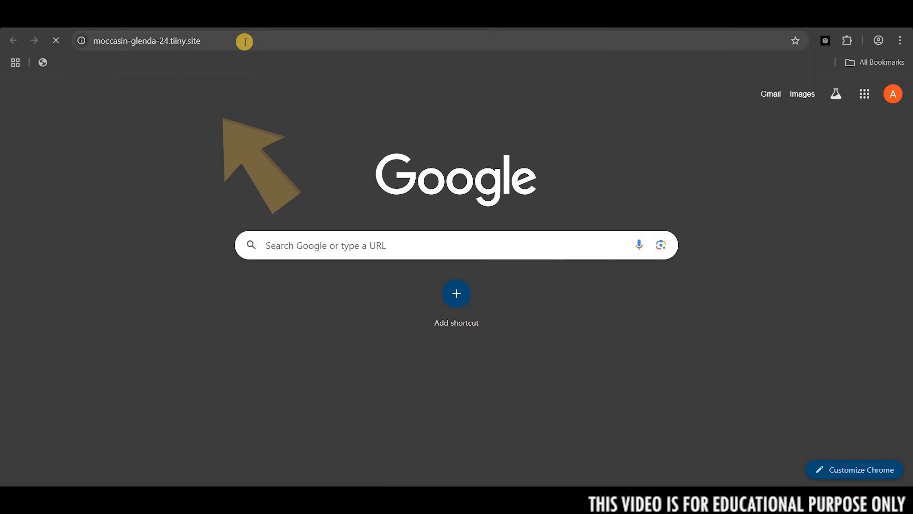
{"action": "key", "text": "Return"}
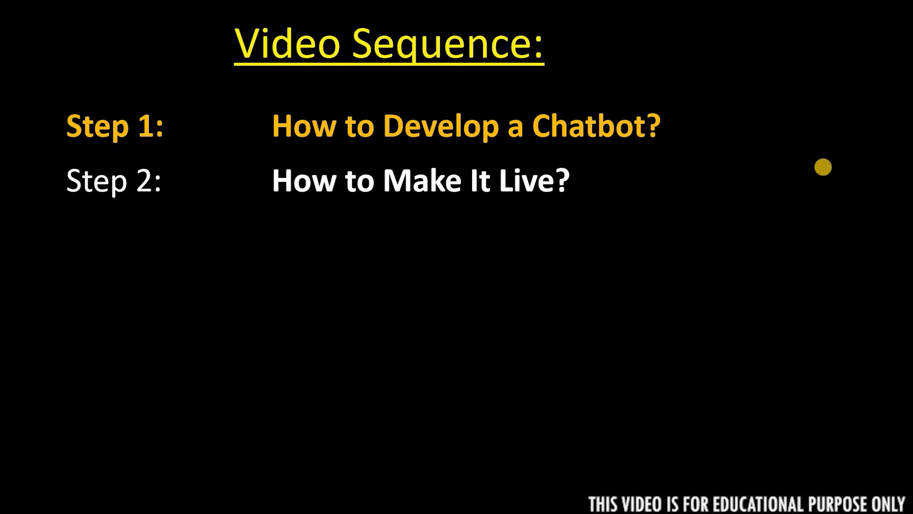
{"action": "left_click", "coordinate": [826, 150]}
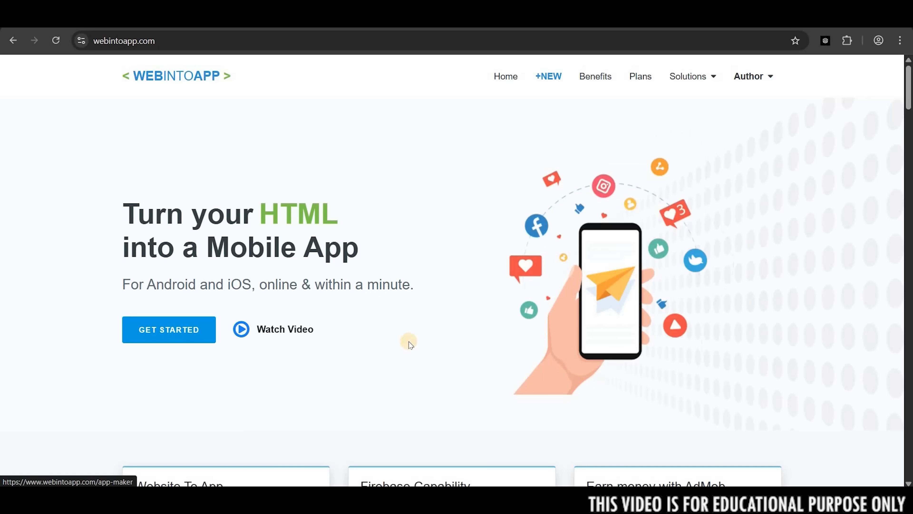
{"action": "left_click", "coordinate": [185, 340]}
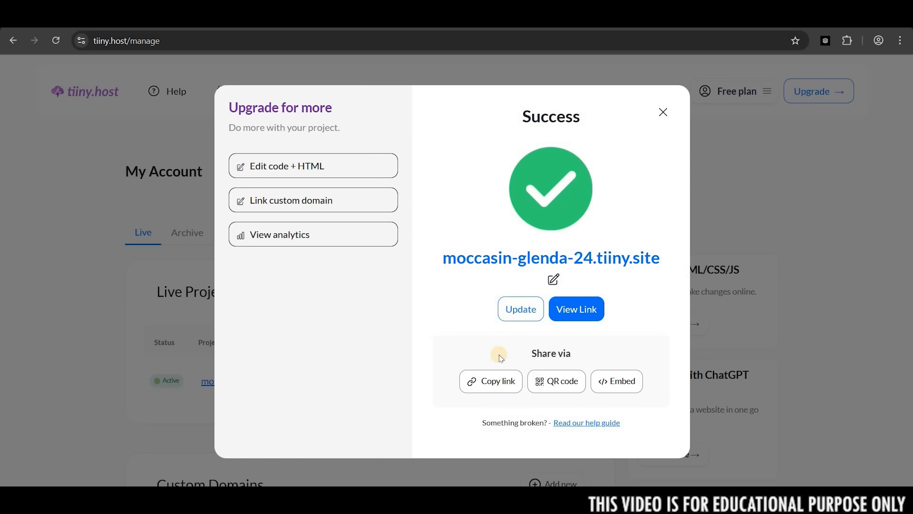
{"action": "left_click", "coordinate": [490, 379]}
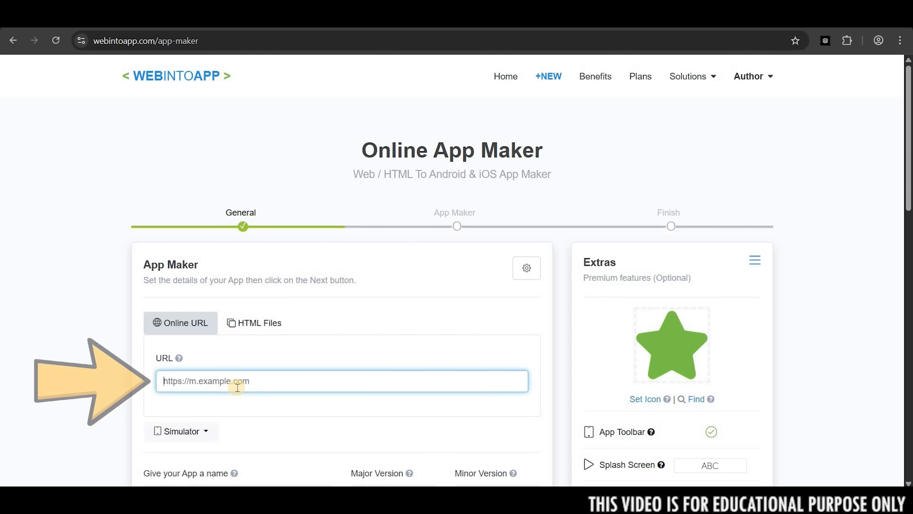
{"action": "key", "text": "ctrl+v"}
- Name the app chatbot and make it as a Free Android App
{"action": "scroll", "coordinate": [230, 360], "scroll_direction": "down", "scroll_amount": 4}
{"action": "left_click", "coordinate": [227, 341]}
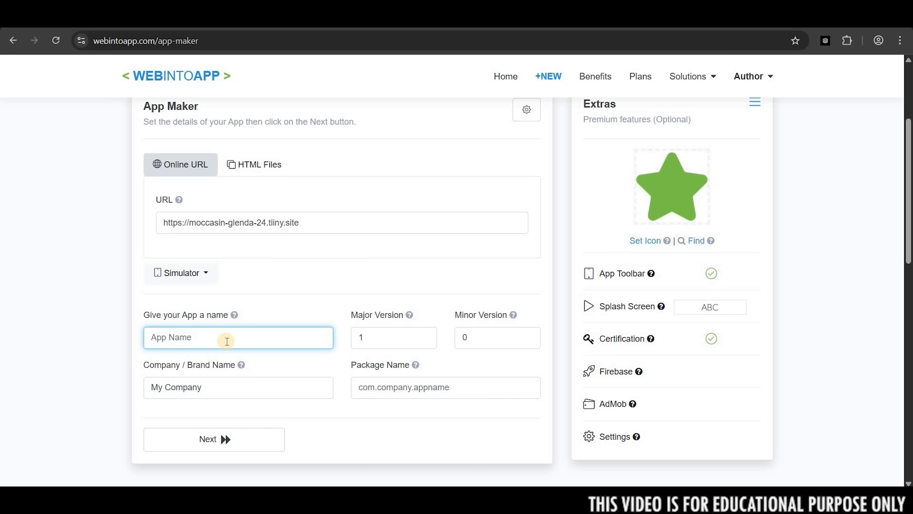
{"action": "type", "text": "chatbot"}
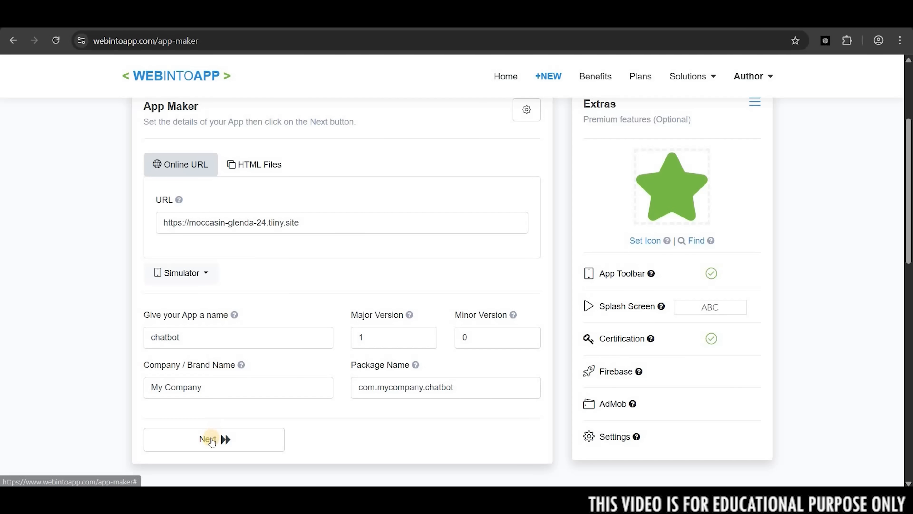
{"action": "left_click", "coordinate": [212, 440]}
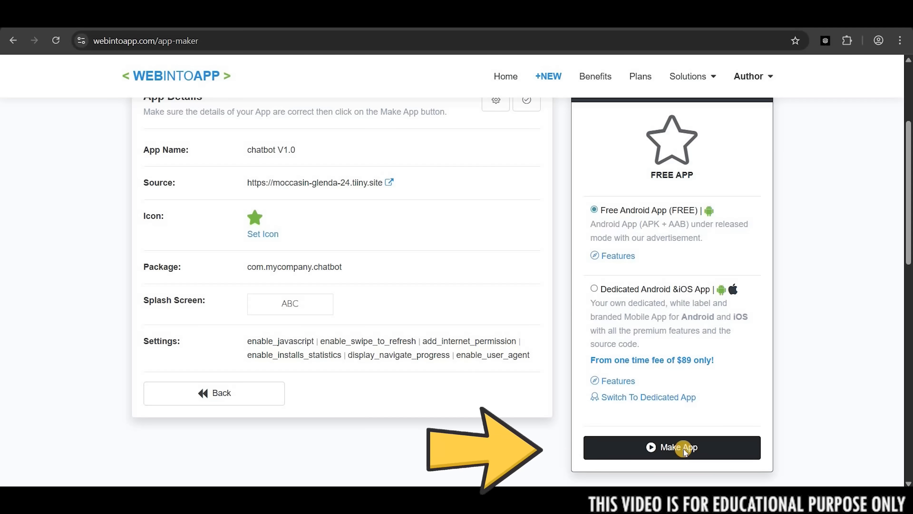
{"action": "left_click", "coordinate": [683, 453]}
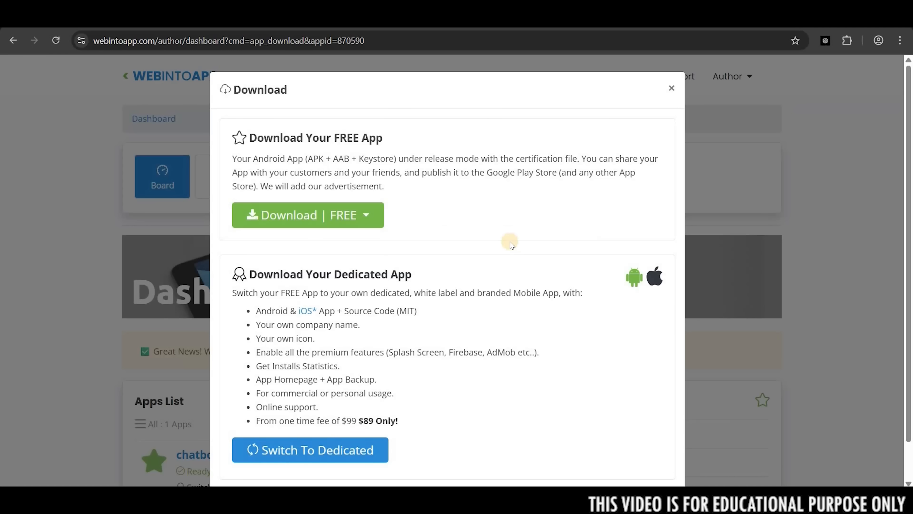
- Download the free app package and show chatbot 1.0.zip in the Downloads folder
{"action": "left_click", "coordinate": [288, 222]}
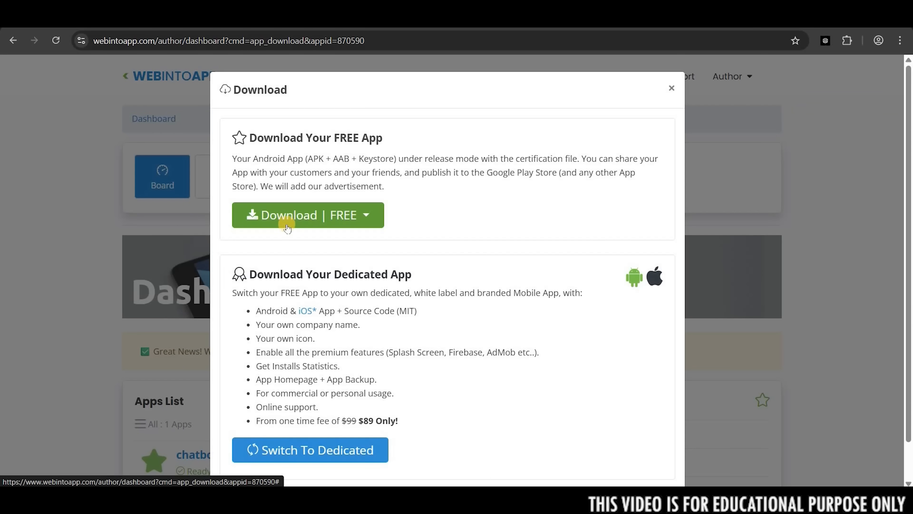
{"action": "left_click", "coordinate": [297, 244]}
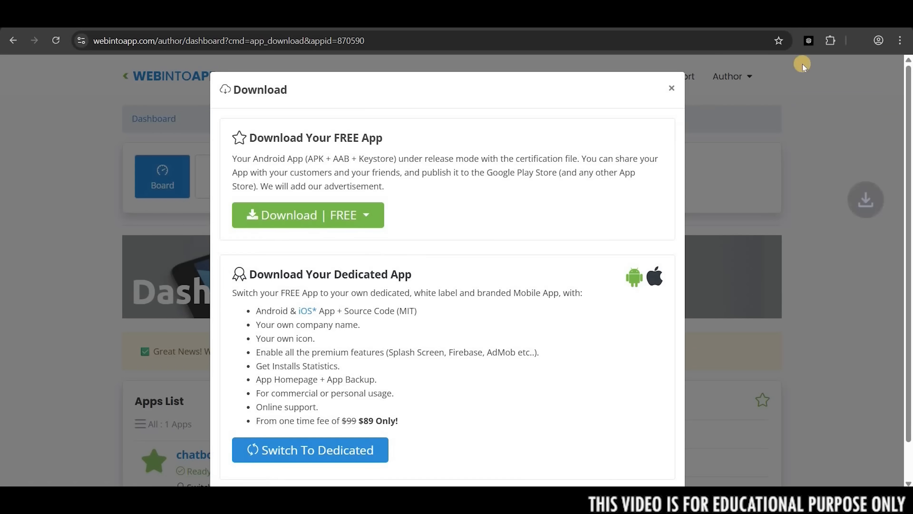
{"action": "left_click", "coordinate": [857, 40]}
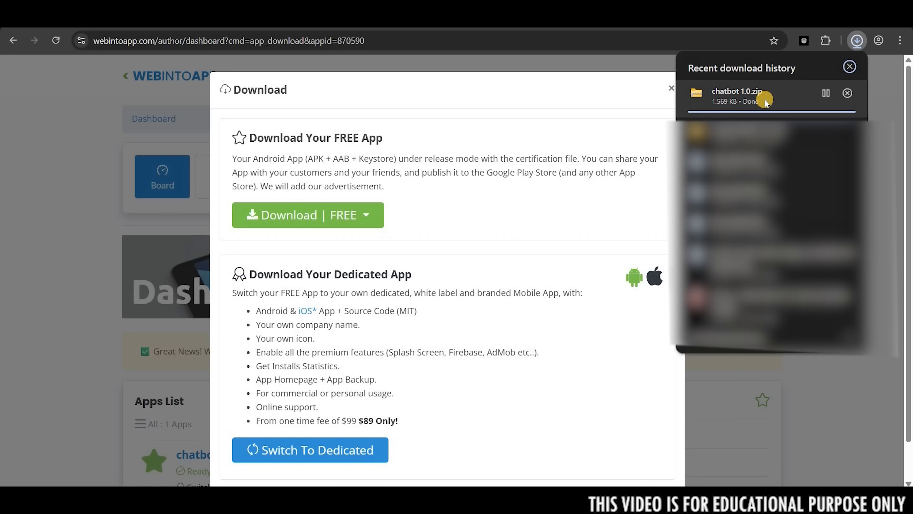
{"action": "left_click", "coordinate": [765, 102]}
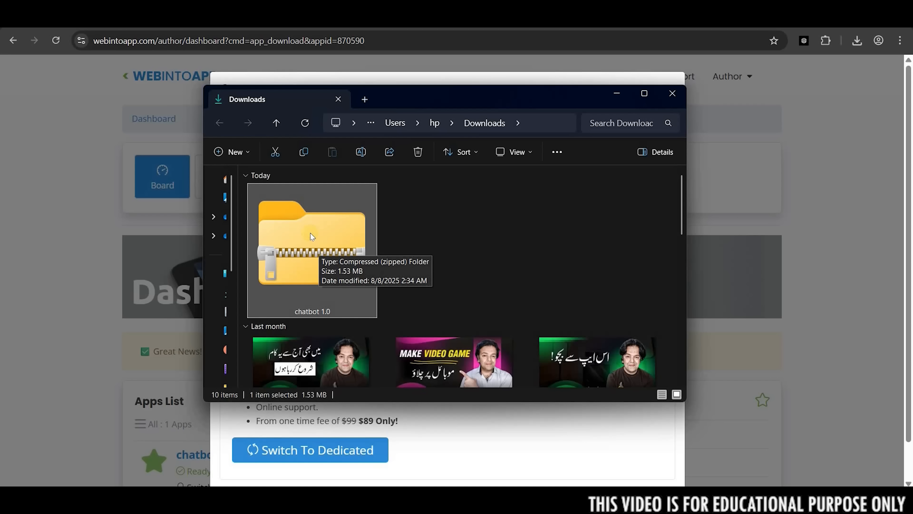
- Extract the chatbot 1.0 archive in Downloads and open the extracted folder
{"action": "right_click", "coordinate": [400, 268]}
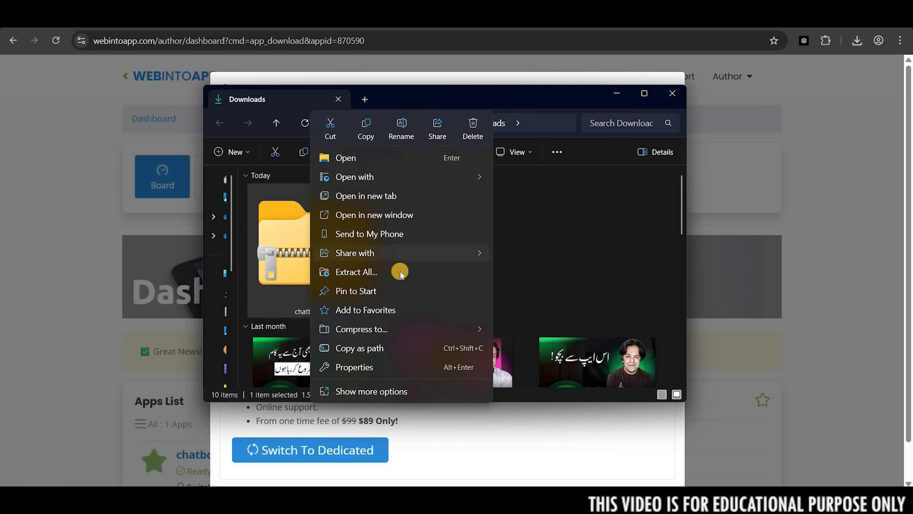
{"action": "left_click", "coordinate": [296, 216]}
{"action": "double_click", "coordinate": [296, 216]}
{"action": "left_click", "coordinate": [298, 208]}
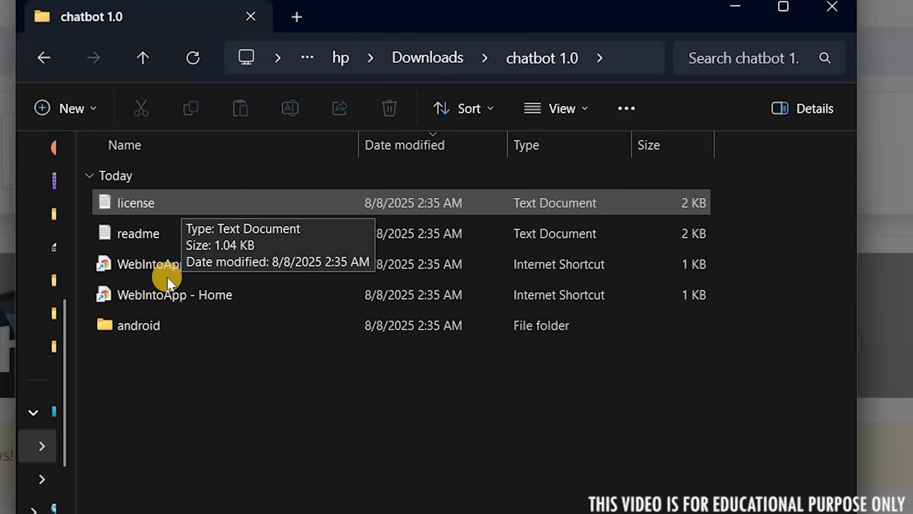
- Open the android folder inside chatbot 1.0 and select app-release.apk
{"action": "key", "text": "Down"}
{"action": "key", "text": "Down"}
{"action": "key", "text": "Down"}
{"action": "key", "text": "Down"}
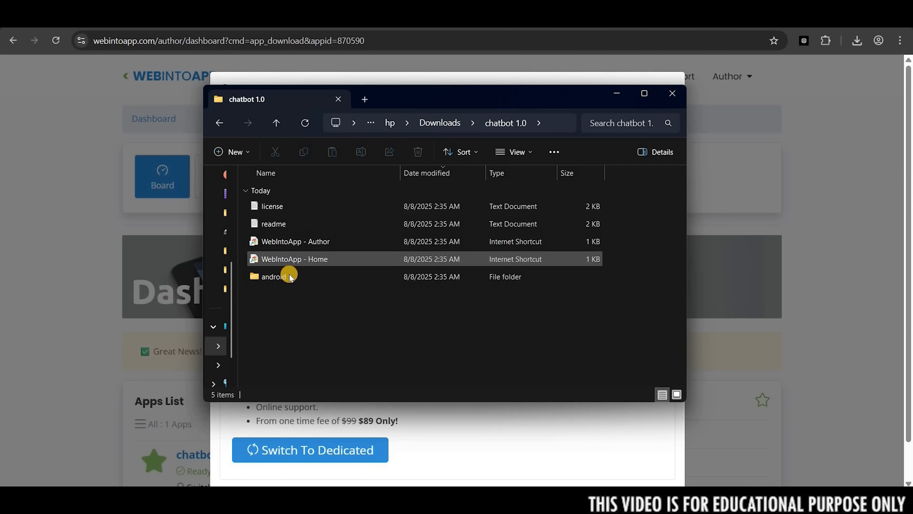
{"action": "double_click", "coordinate": [166, 331]}
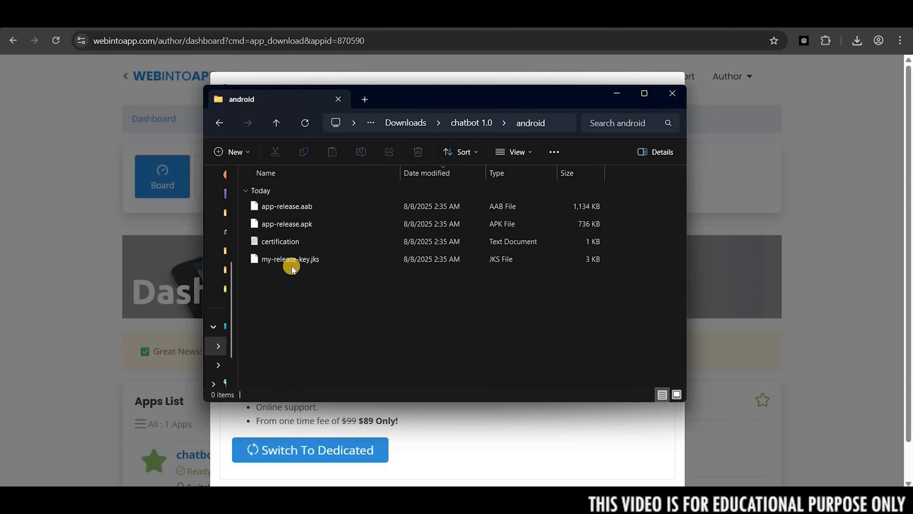
{"action": "left_click", "coordinate": [307, 226]}
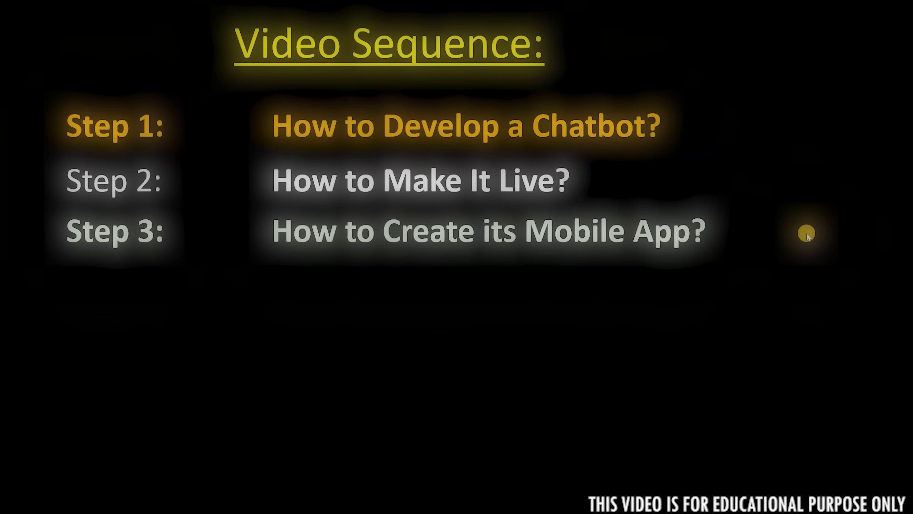
{"action": "left_click", "coordinate": [806, 234]}
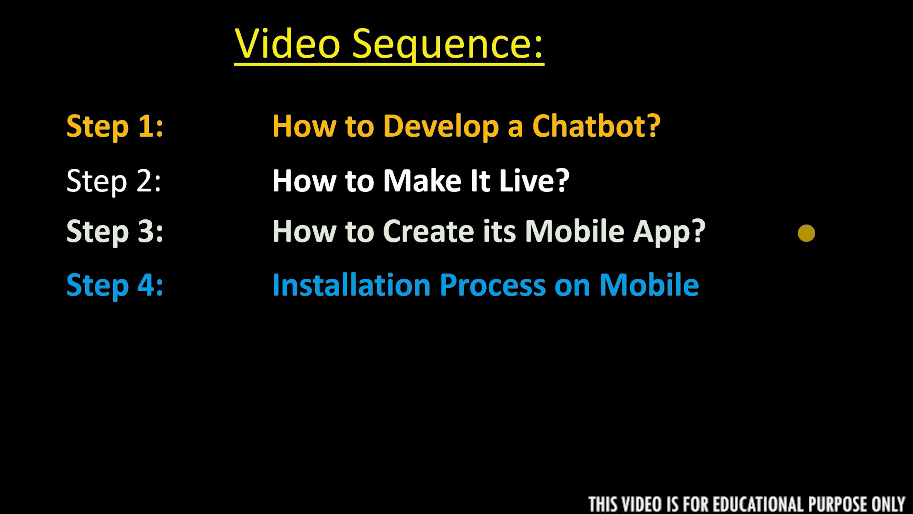
{"action": "left_click", "coordinate": [743, 375]}
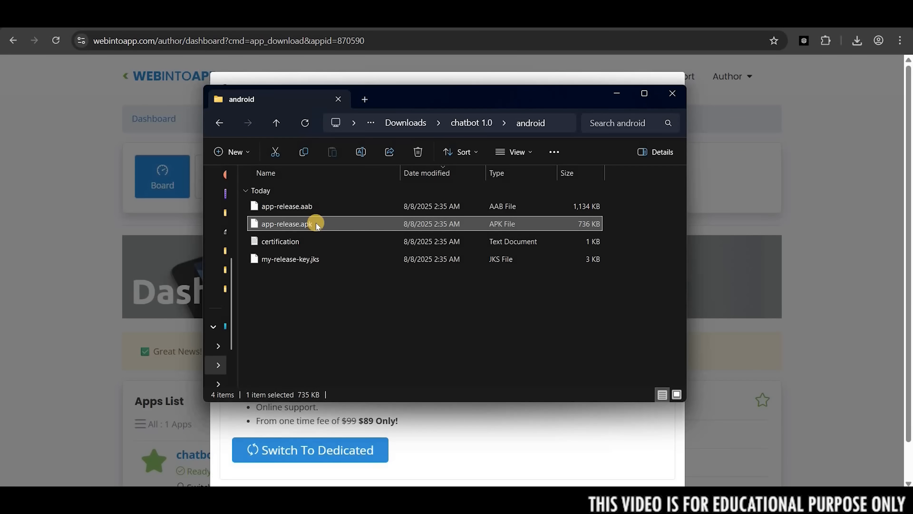
- Copy app-release.apk into the Internal shared storage of the connected V21e phone
{"action": "key", "text": "ctrl+c"}
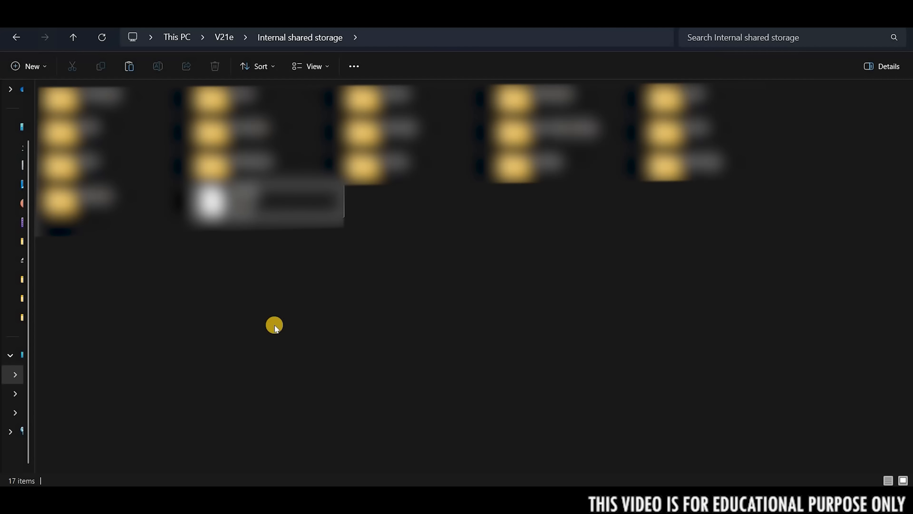
{"action": "key", "text": "ctrl+v"}
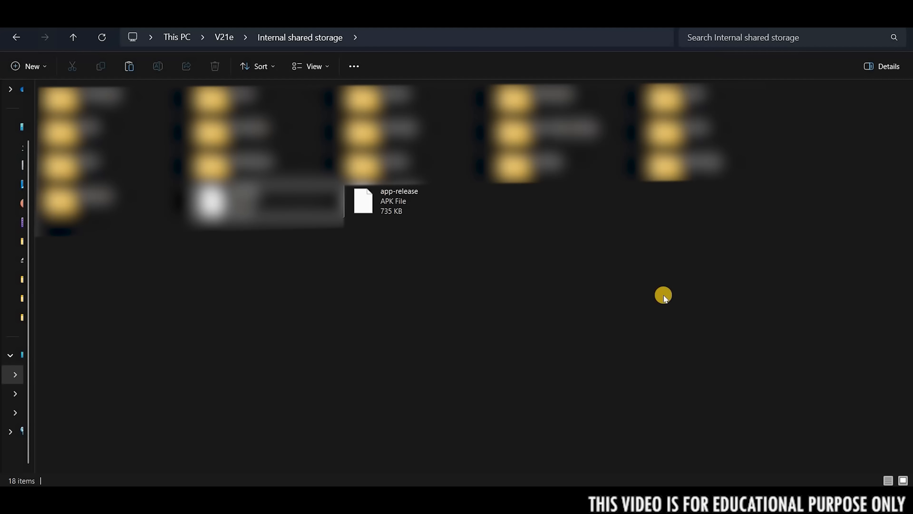
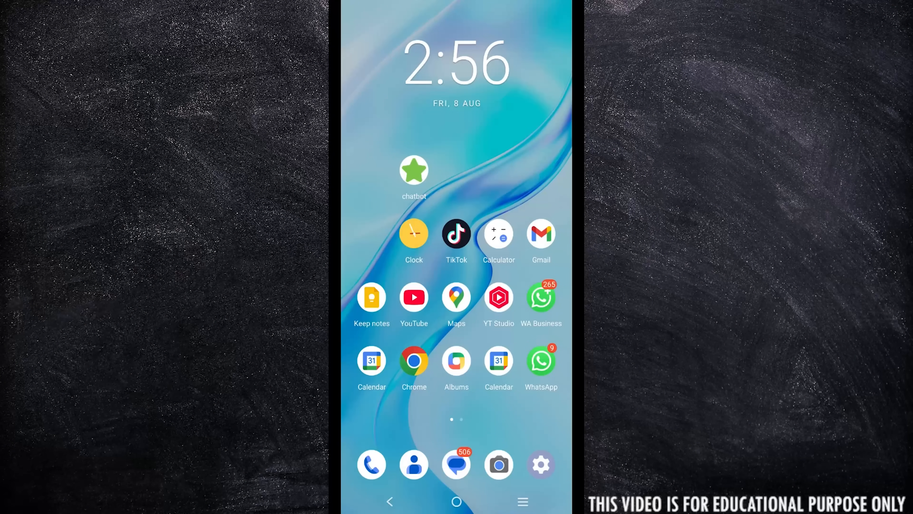
- Open the installed chatbot app on the phone and send the message "What are the Islamic countries names?"
{"action": "left_click", "coordinate": [414, 170]}
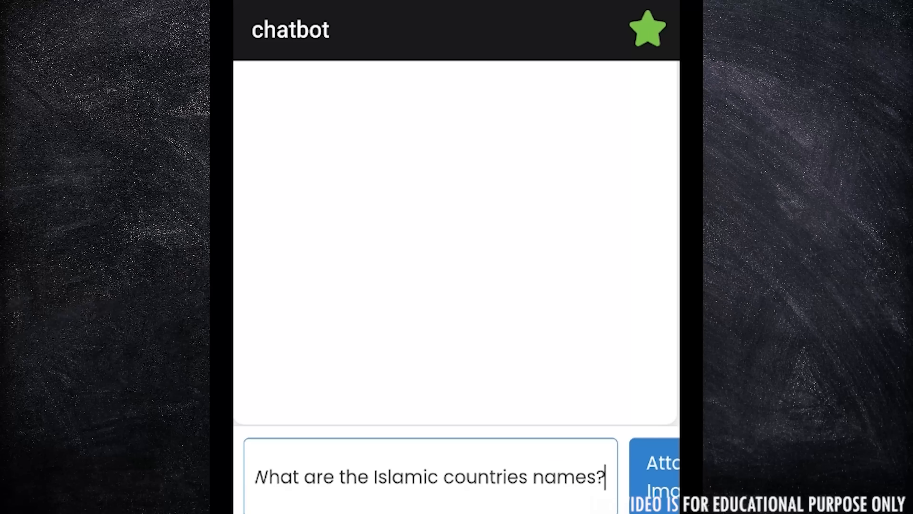
{"action": "left_click", "coordinate": [656, 466]}
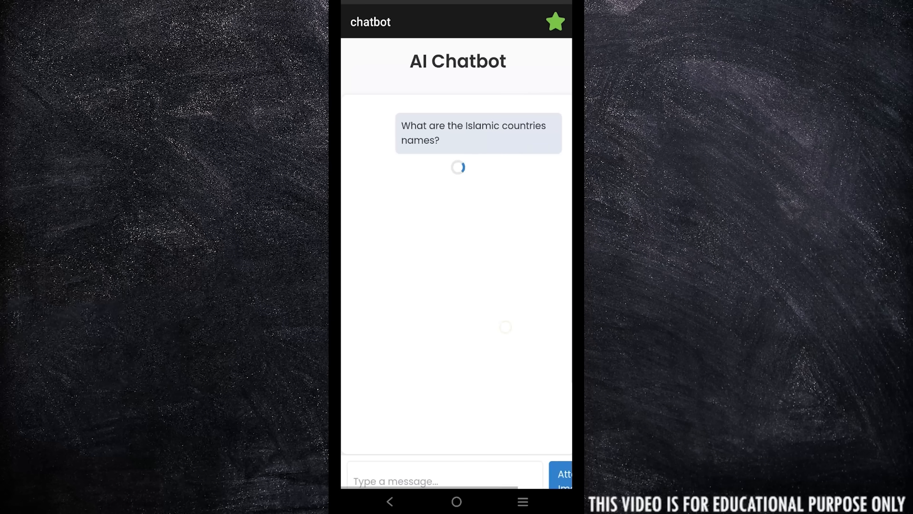